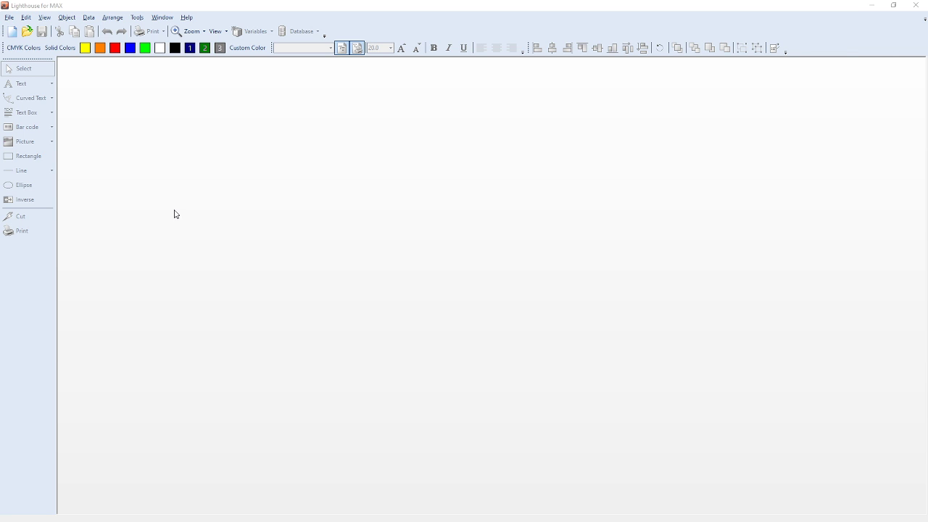
- Create a new label set up for the MAX CPM-100HG5E printer
left_click(9, 19)
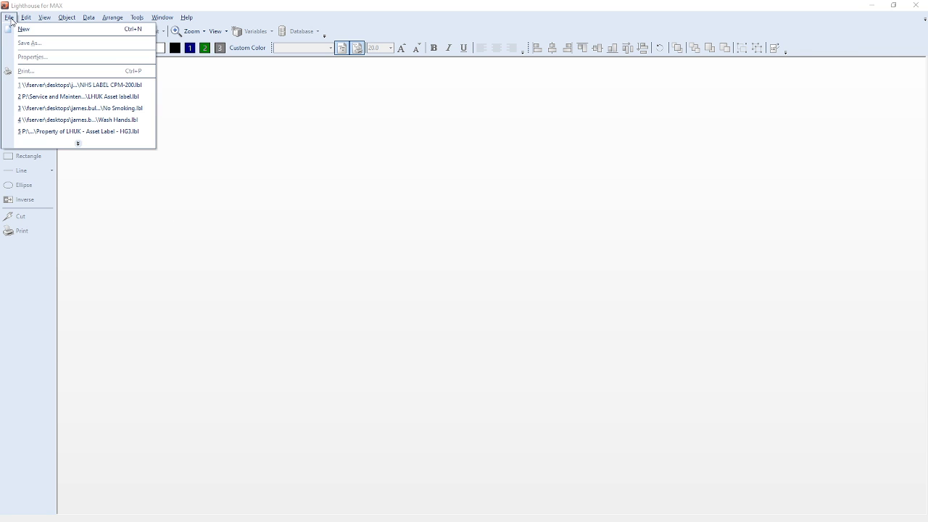
left_click(21, 30)
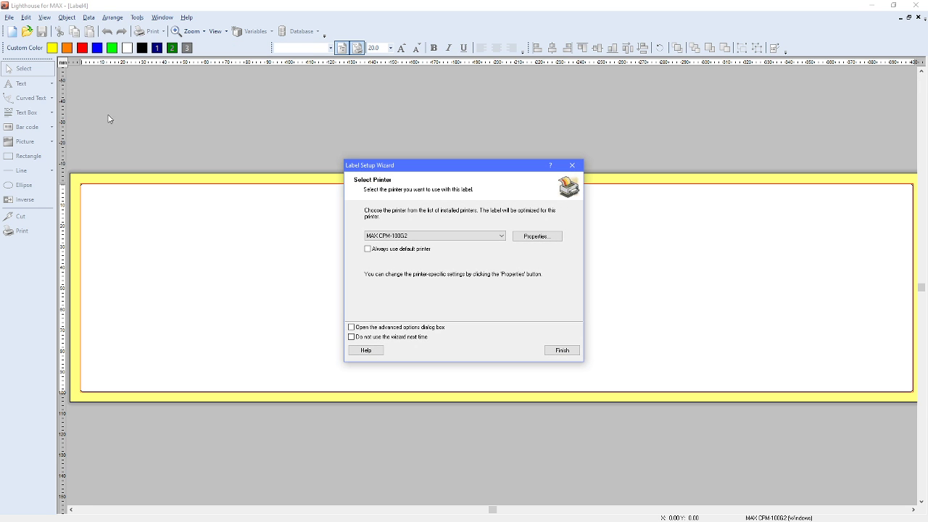
left_click(399, 236)
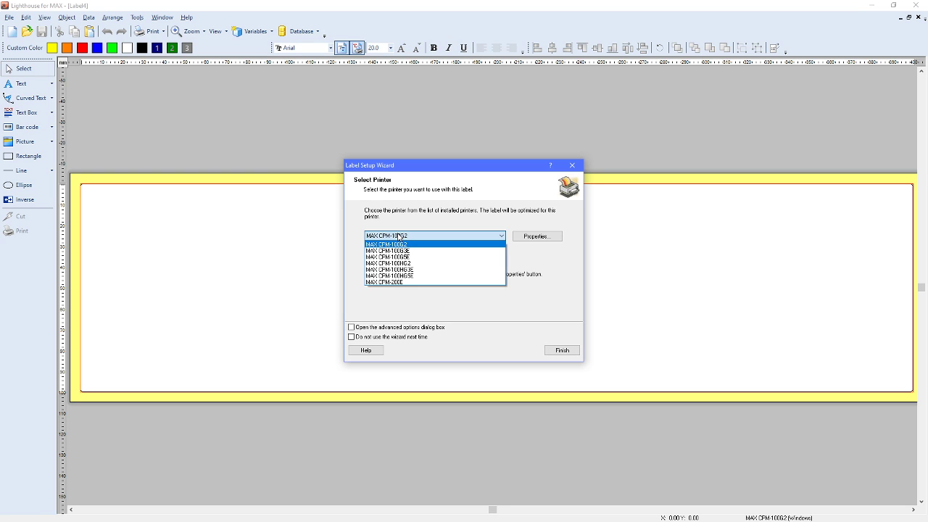
left_click(411, 277)
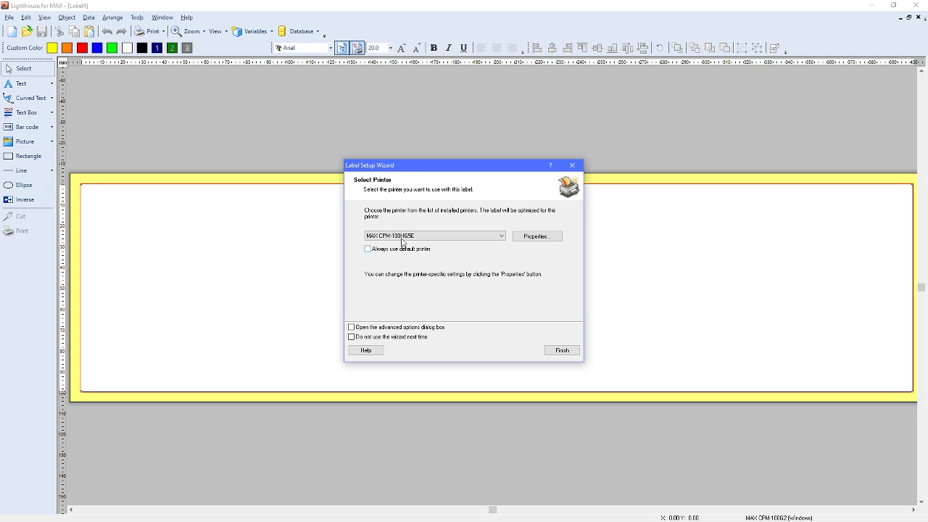
left_click(560, 356)
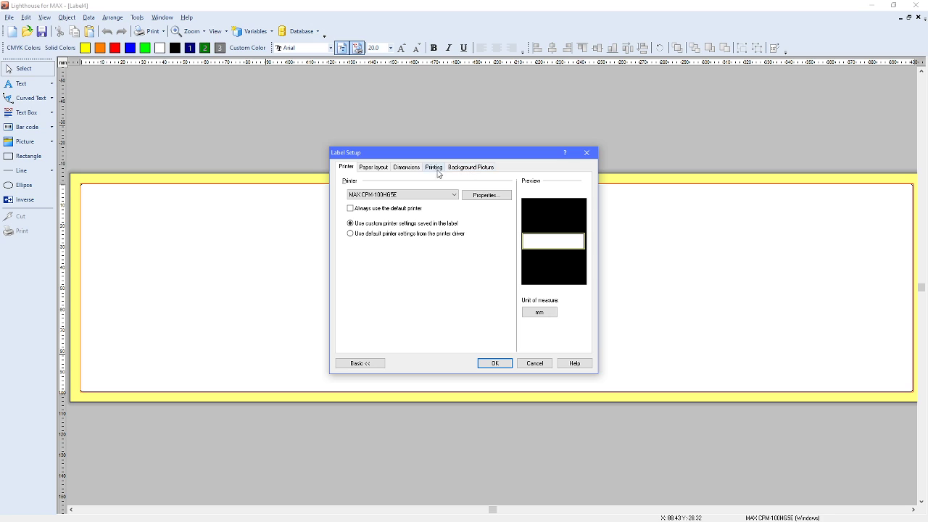
- Set the label orientation to portrait and its height to 120 mm
left_click(377, 173)
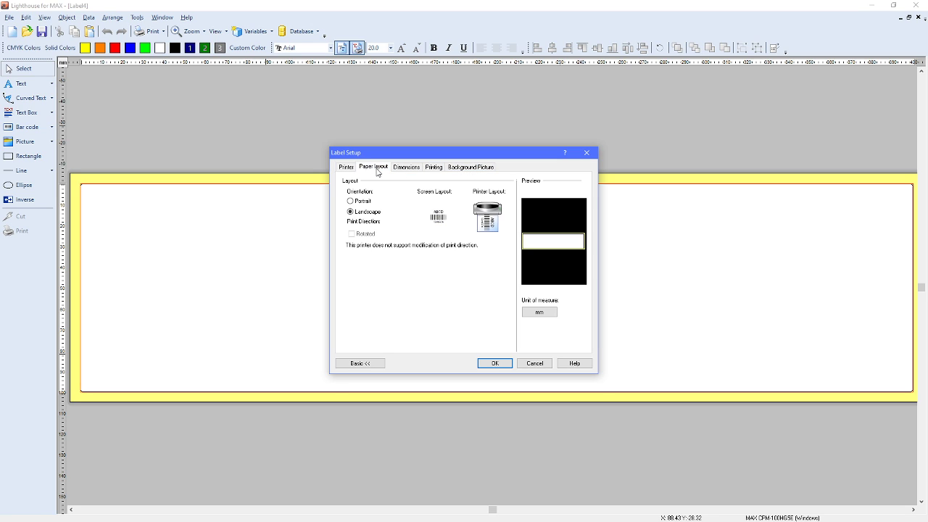
left_click(363, 203)
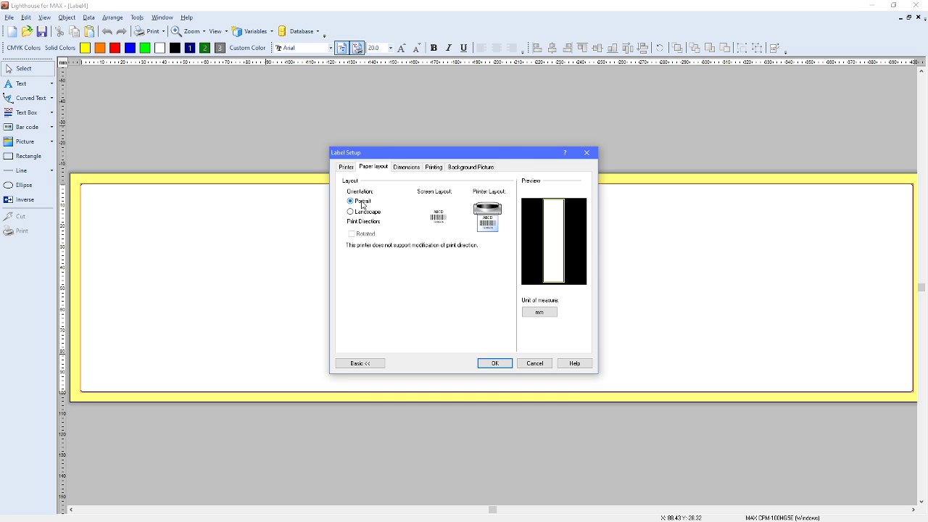
left_click(405, 167)
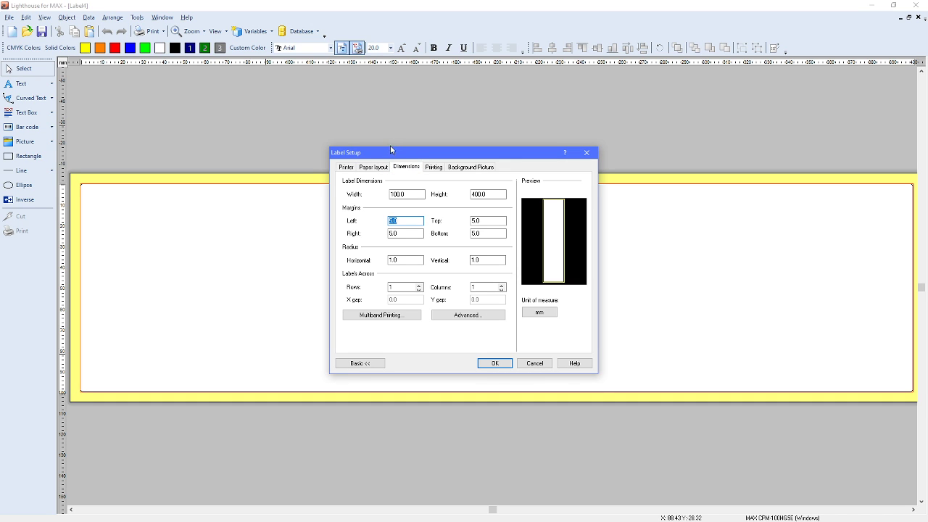
left_click(415, 195)
left_click(482, 195)
type("120")
left_click(412, 221)
key("Tab")
key("Tab")
left_click(424, 232)
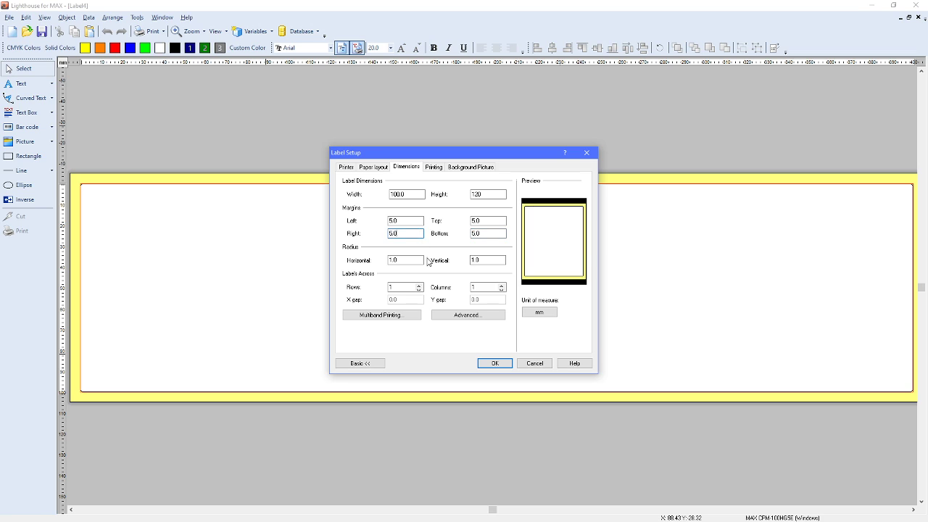
- Set the label's horizontal and vertical corner radius to 0
double_click(390, 260)
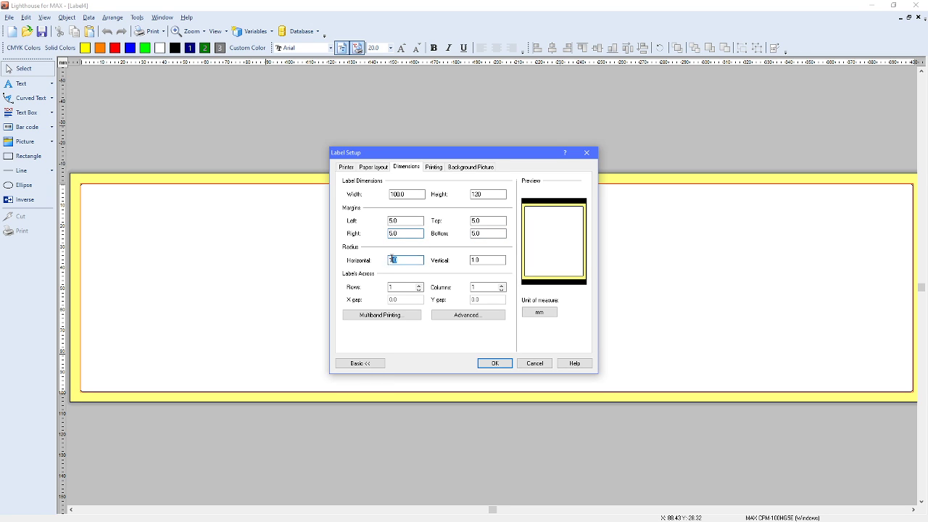
double_click(479, 260)
double_click(406, 260)
left_click_drag(409, 260, 384, 257)
type("0")
key("Tab")
type("0")
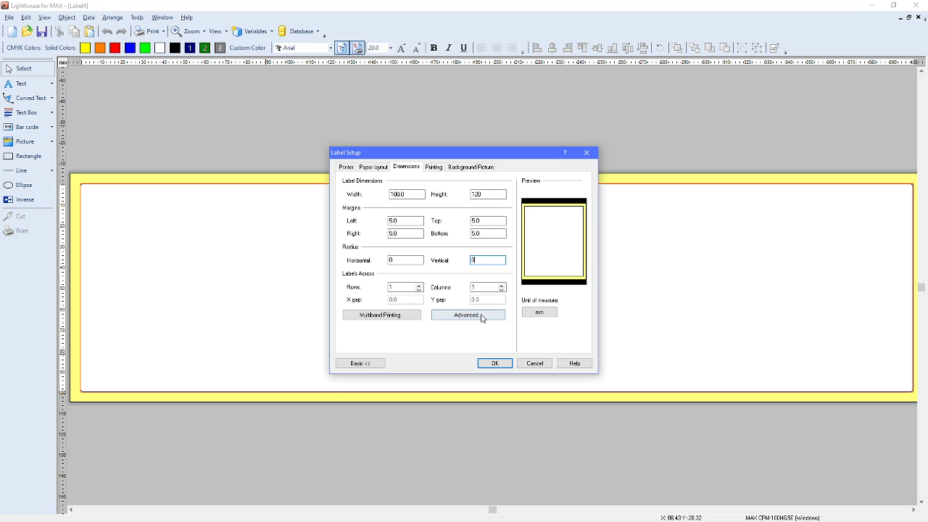
- Lay out the labels in 3 rows with a Y gap of 2 mm and apply the label setup
left_click(419, 284)
left_click(419, 285)
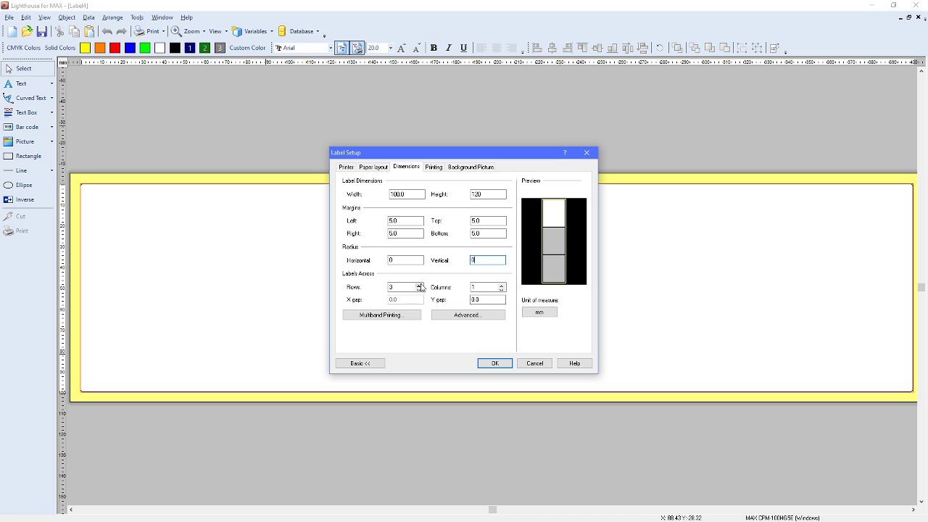
double_click(467, 288)
double_click(415, 196)
double_click(485, 299)
type("2")
left_click(492, 363)
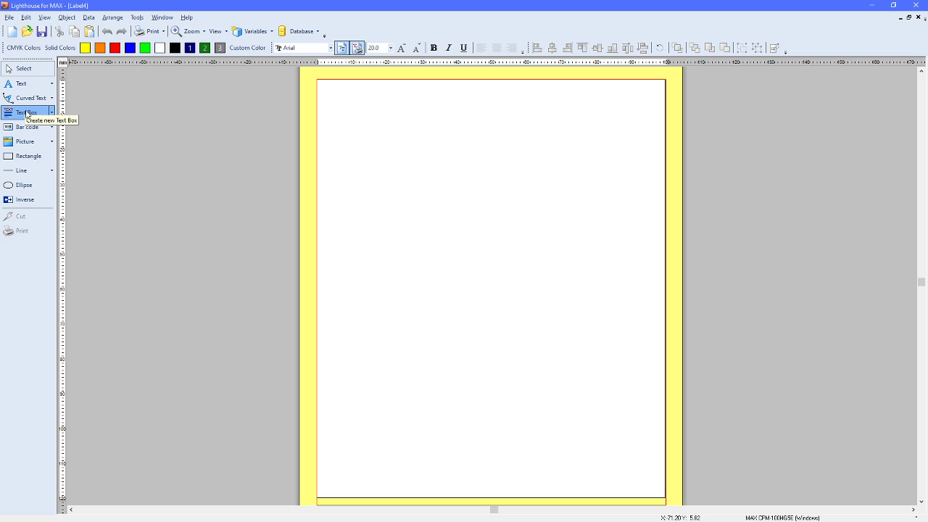
- Place the no-smoking symbol from the CPM Prohibition clip art category on the label
left_click(53, 148)
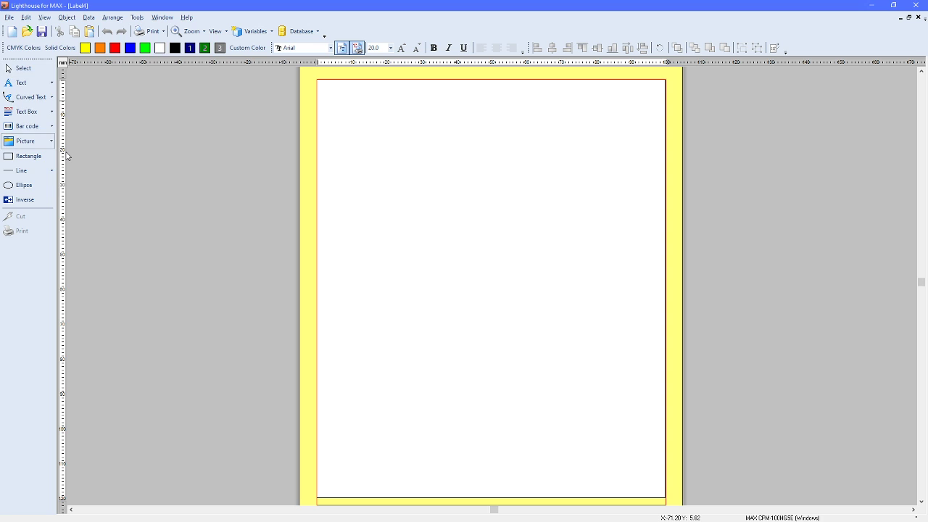
left_click(333, 172)
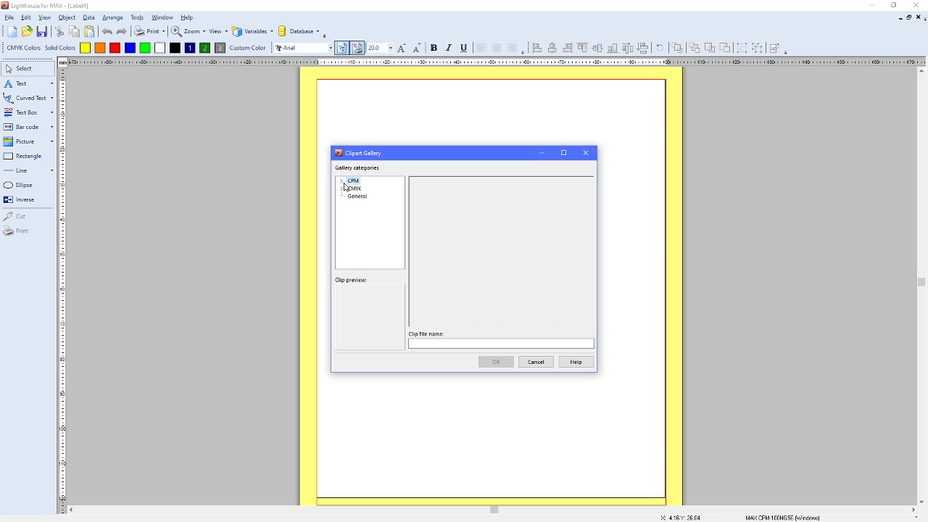
left_click(343, 184)
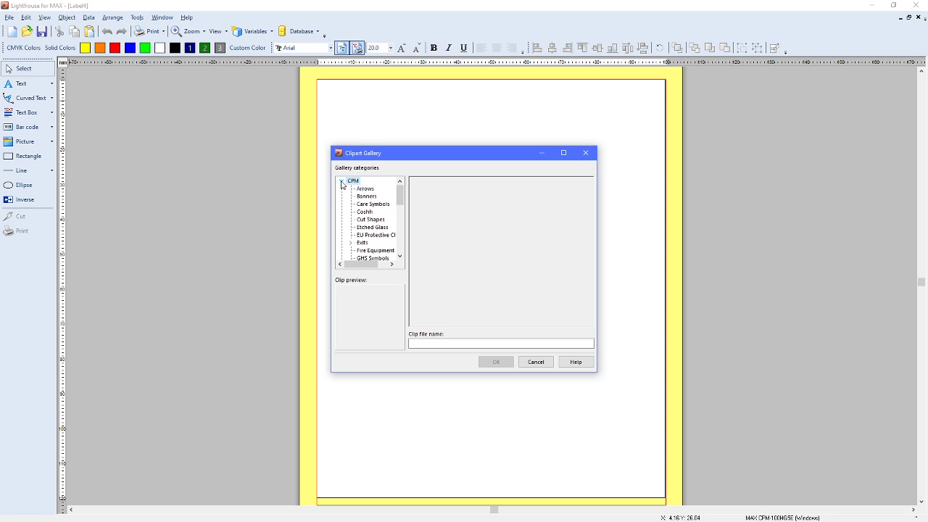
left_click_drag(403, 197, 404, 223)
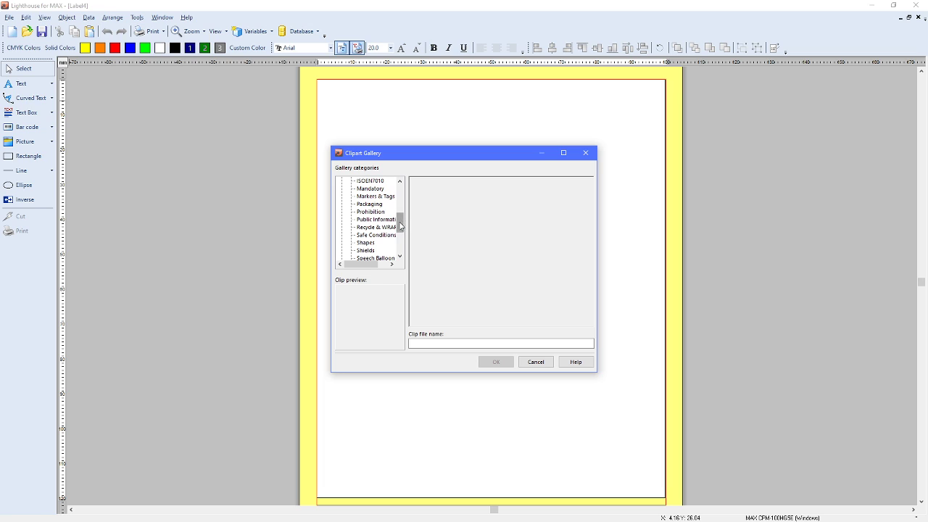
mouse_move(400, 230)
left_mouse_down()
mouse_move(402, 246)
mouse_move(400, 228)
left_mouse_up()
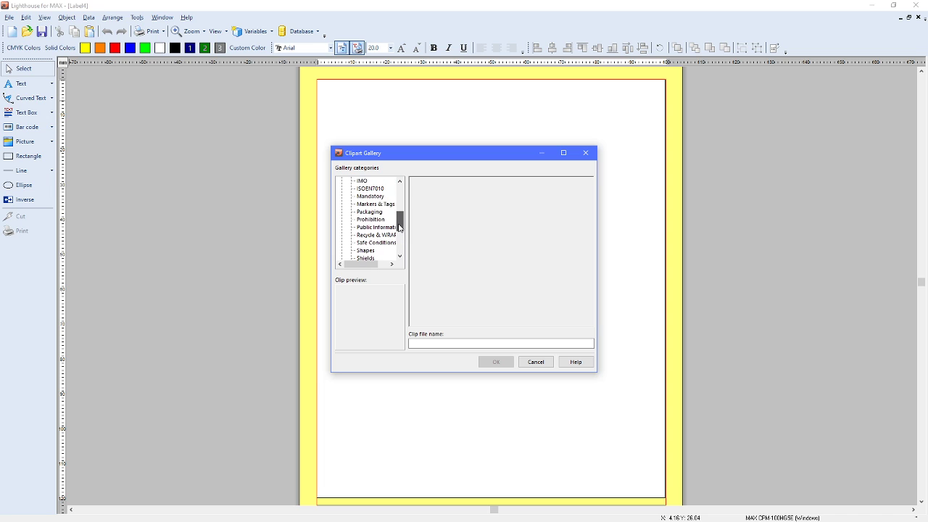
left_click(374, 197)
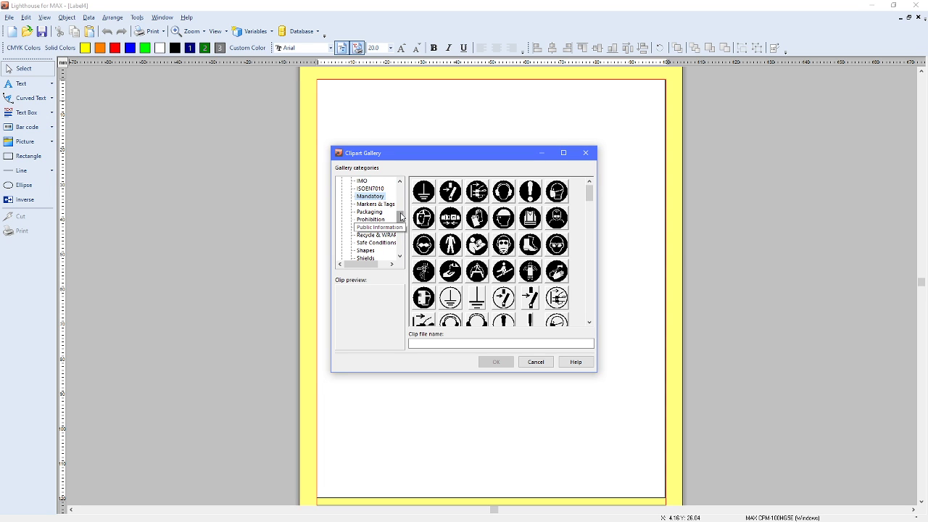
left_click_drag(400, 218, 401, 221)
left_click(377, 205)
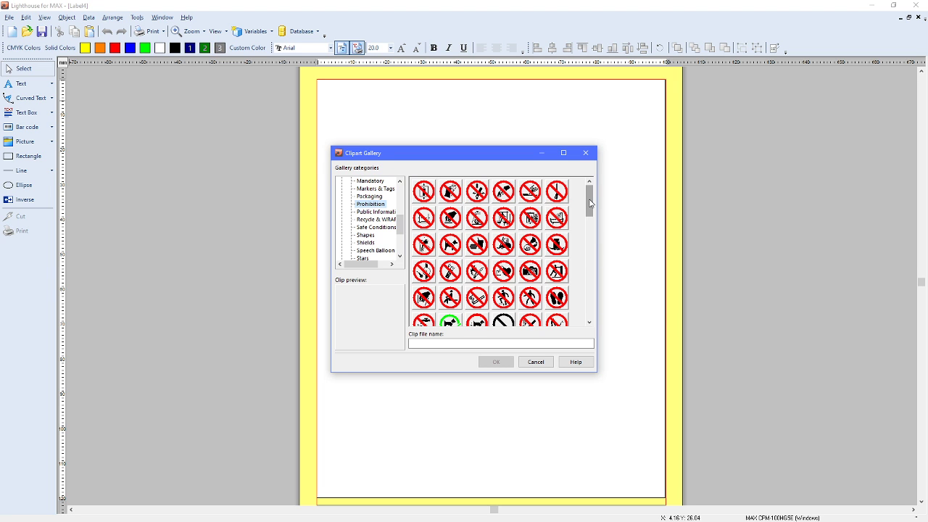
mouse_move(589, 197)
left_mouse_down()
mouse_move(588, 228)
mouse_move(588, 201)
left_mouse_up()
left_click(458, 282)
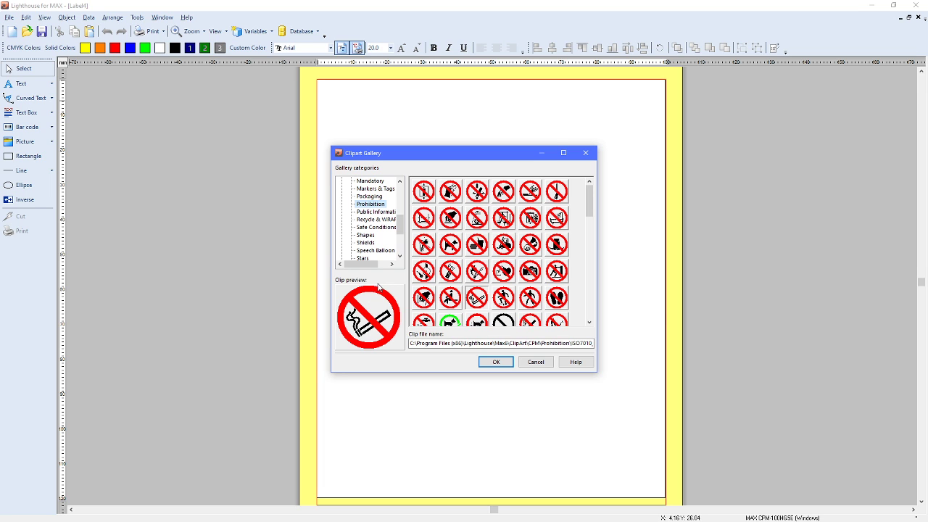
left_click(494, 362)
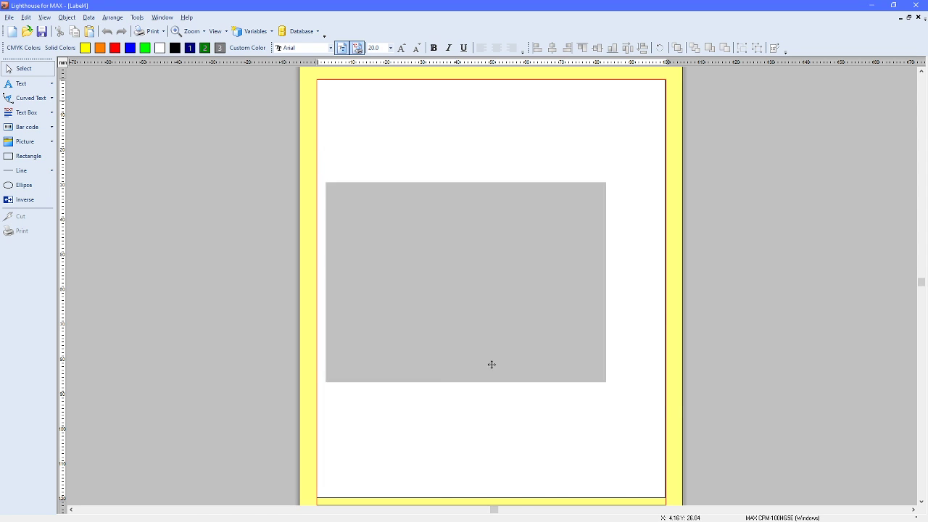
- Shrink the no-smoking symbol to about 65 mm wide and position it in the upper half of the label
left_click_drag(444, 306, 452, 227)
left_click_drag(305, 96, 416, 209)
left_click_drag(507, 308, 459, 205)
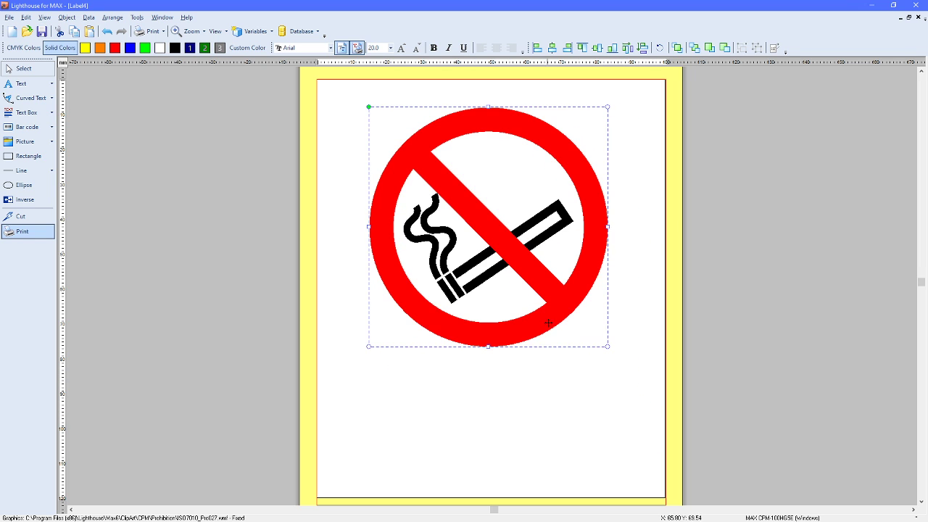
left_click_drag(607, 348, 596, 335)
left_click_drag(527, 267, 535, 275)
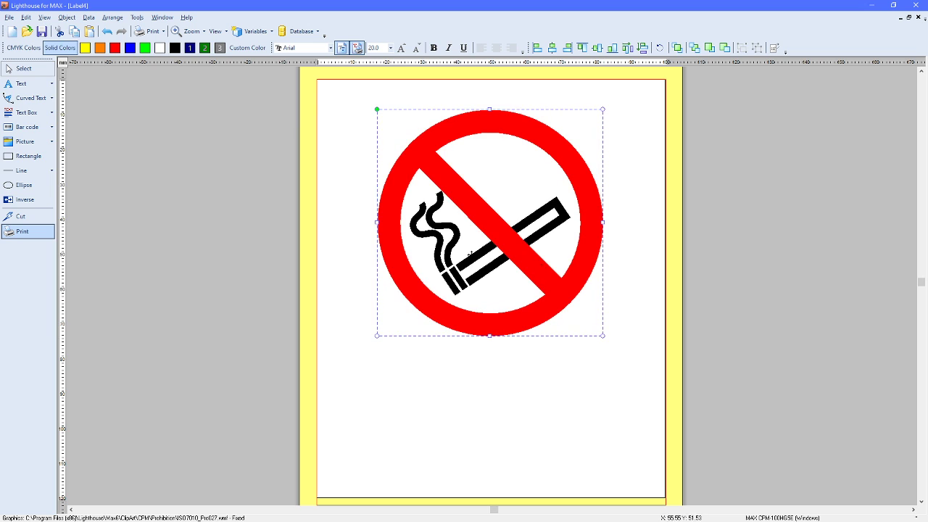
left_click(357, 254)
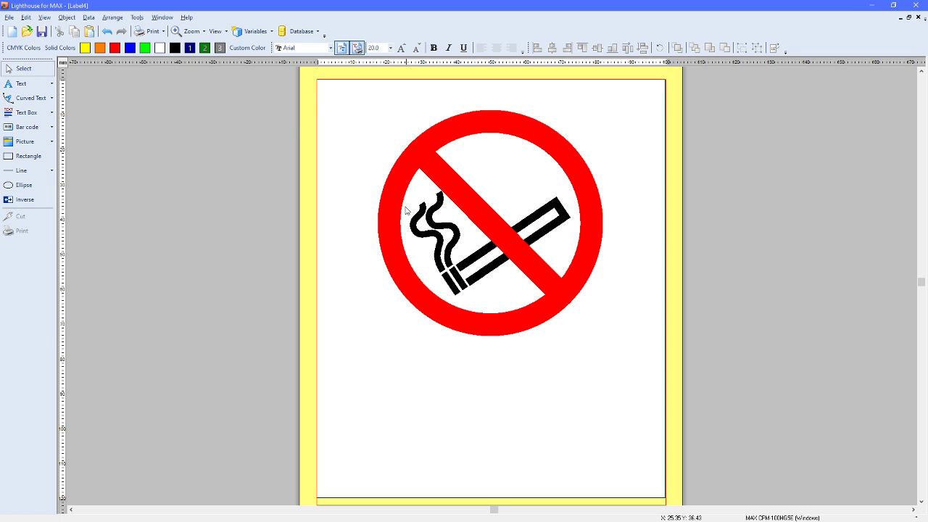
- Shift the no-smoking symbol slightly off-centre on the label
left_click(497, 183)
left_click_drag(416, 123, 411, 121)
mouse_move(491, 204)
left_mouse_down()
mouse_move(483, 208)
mouse_move(499, 207)
mouse_move(495, 216)
left_mouse_up()
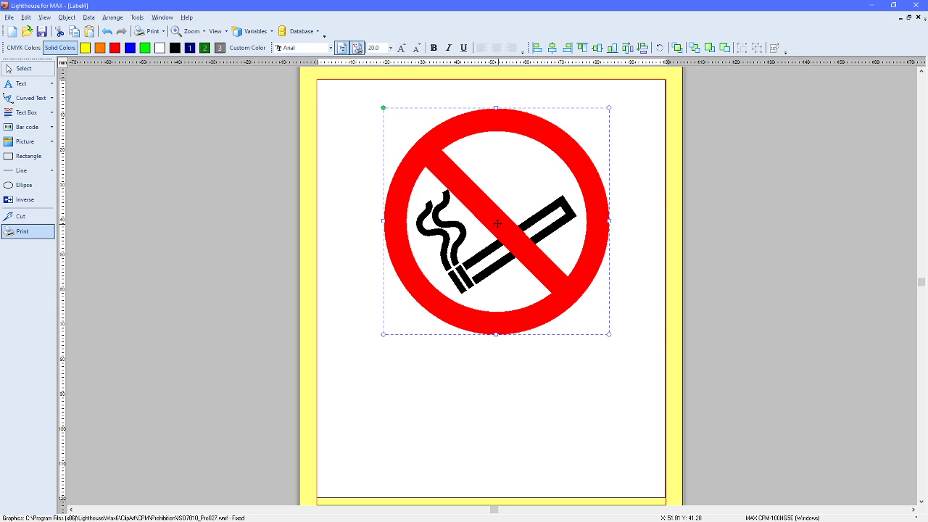
- Align the no-smoking symbol to the label, vertically to the middle and horizontally to the center
right_click(493, 218)
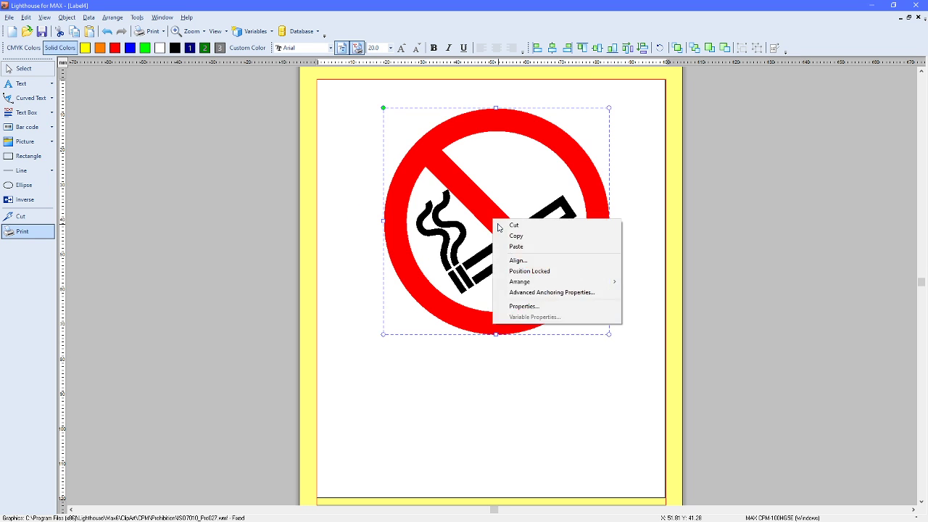
left_click(527, 261)
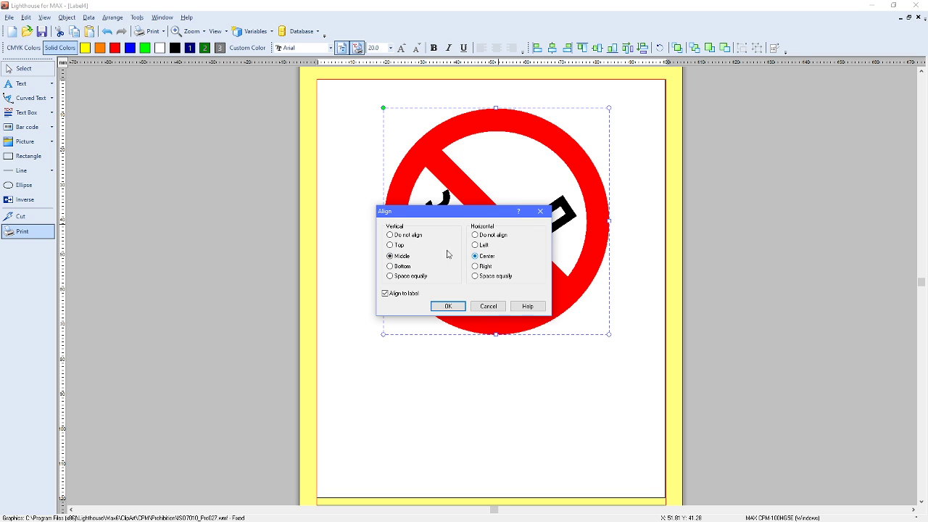
left_click(404, 239)
left_click(475, 238)
left_click(385, 293)
left_click(485, 260)
left_click(446, 308)
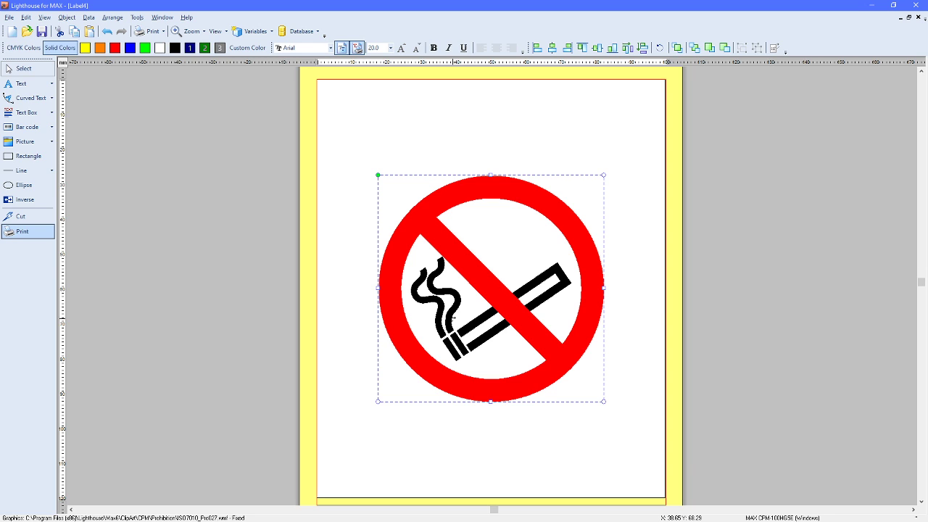
- Nudge the no-smoking symbol straight up about 19 mm and deselect it
key("Up")
key("Up")
key("Up")
key("Up")
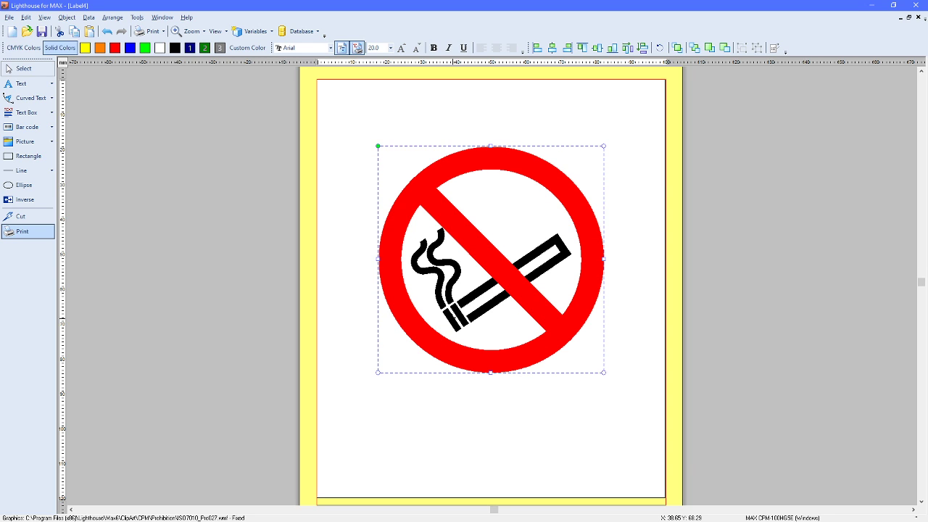
key("Up")
key("Up")
key("Up")
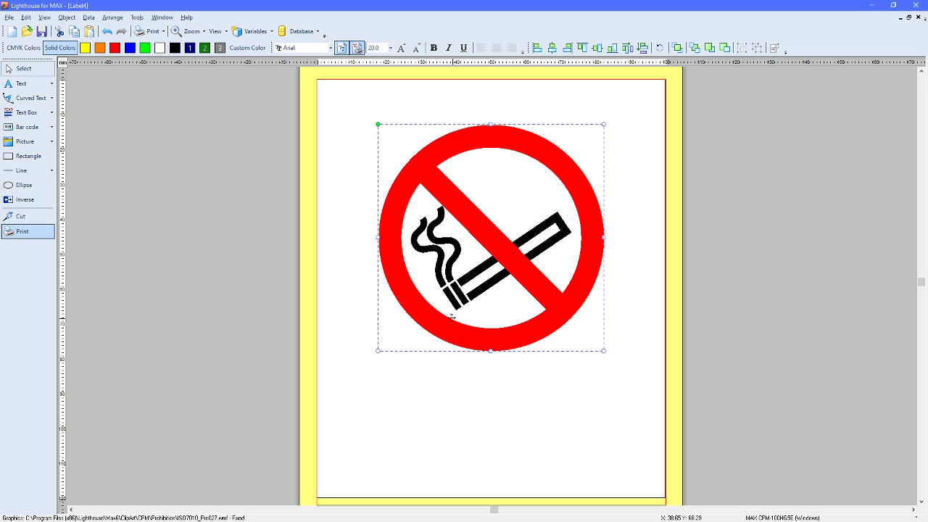
key("Up")
key("Up")
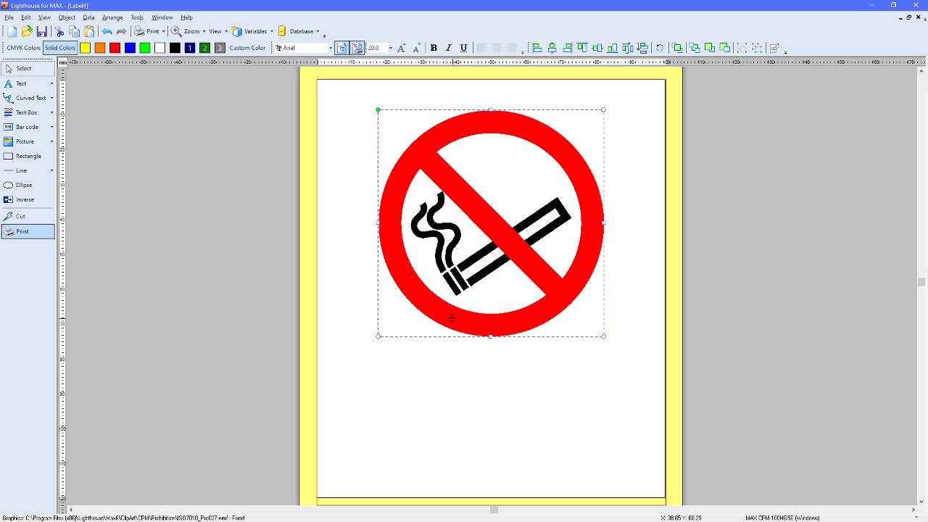
left_click(164, 183)
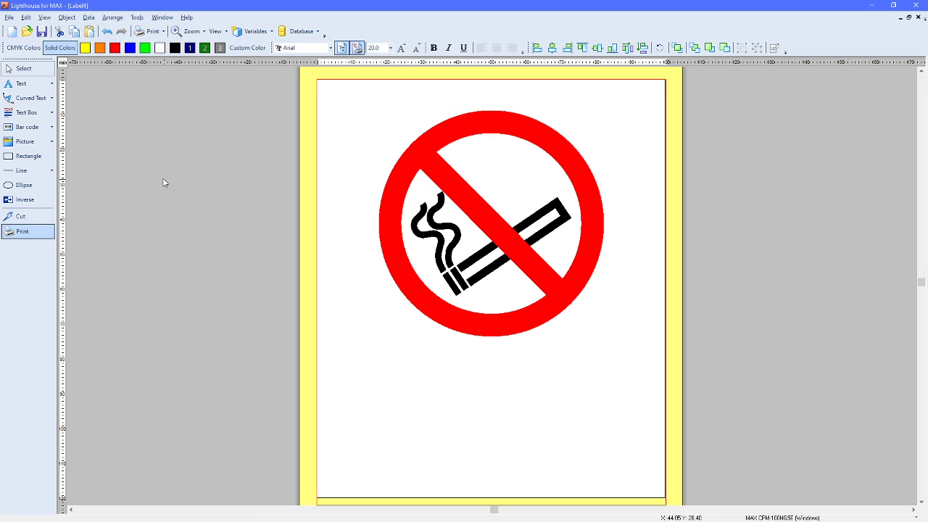
- Add a two-line text object reading "No" and "Smoking" below the no-smoking symbol
left_click(26, 86)
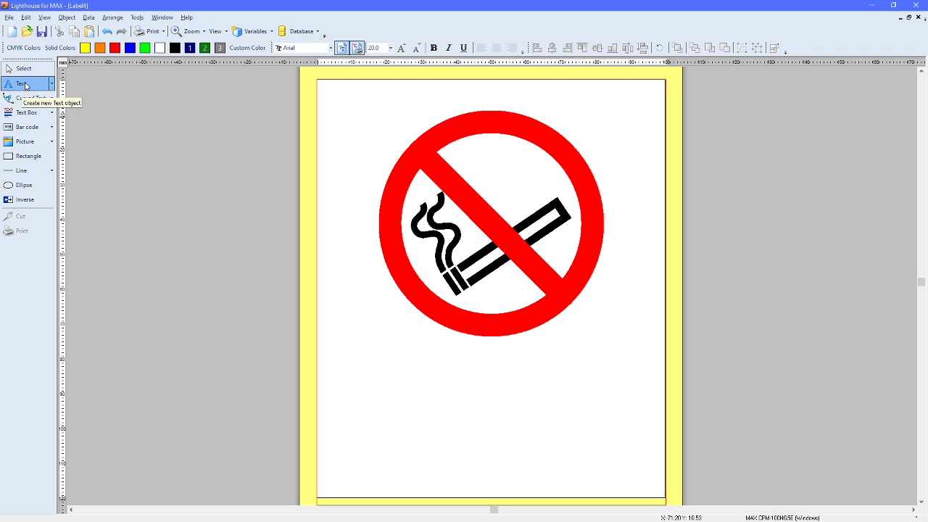
left_click(387, 381)
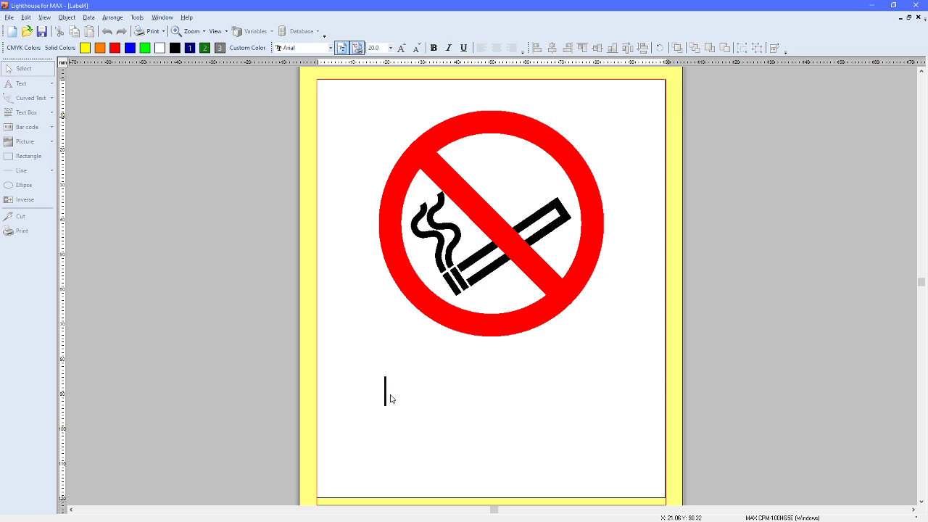
type("No")
key("Return")
type("Smoking")
key("Escape")
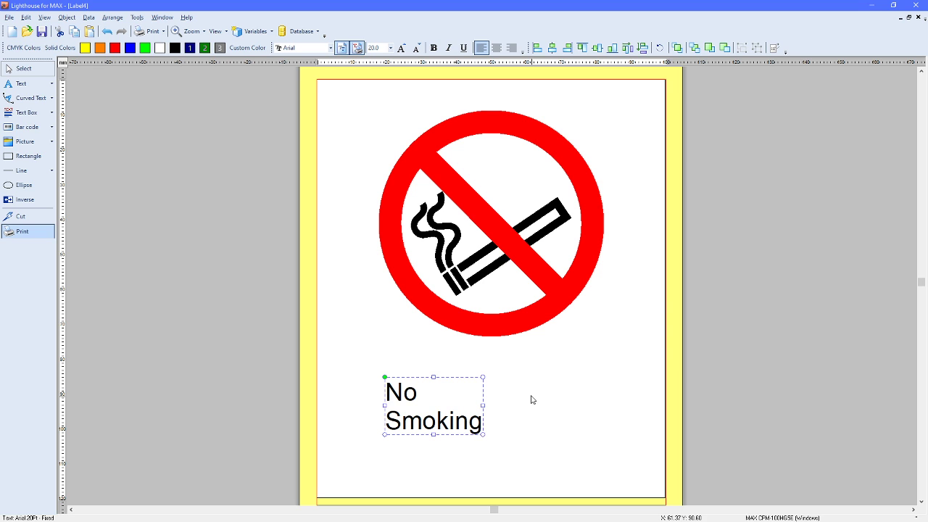
- Enlarge the "No Smoking" text to 32 pt, make it bold and centre its two lines
left_click_drag(435, 421, 444, 442)
left_click(464, 423)
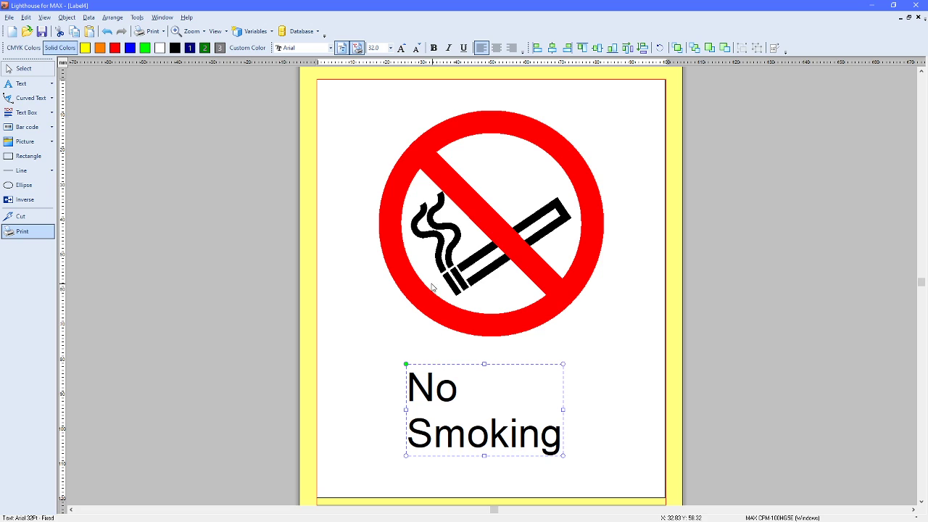
left_click(330, 47)
left_click(331, 48)
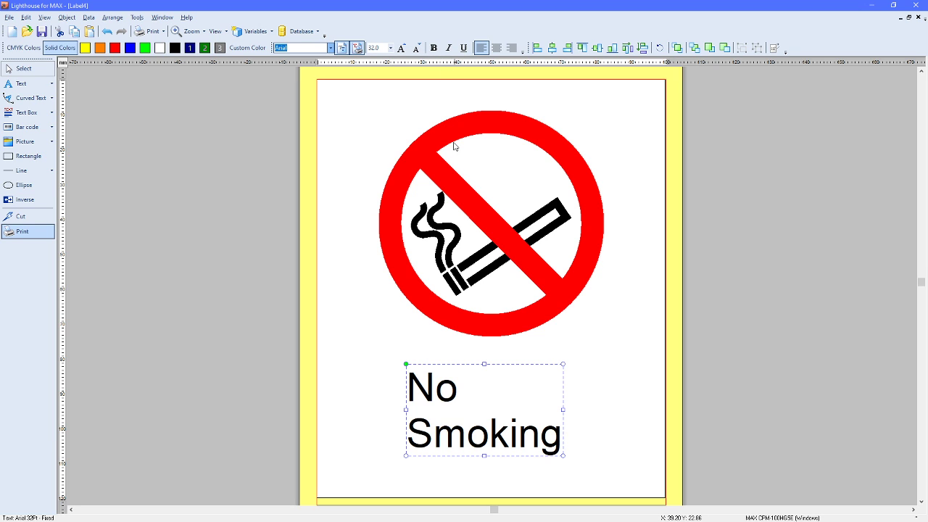
left_click(435, 48)
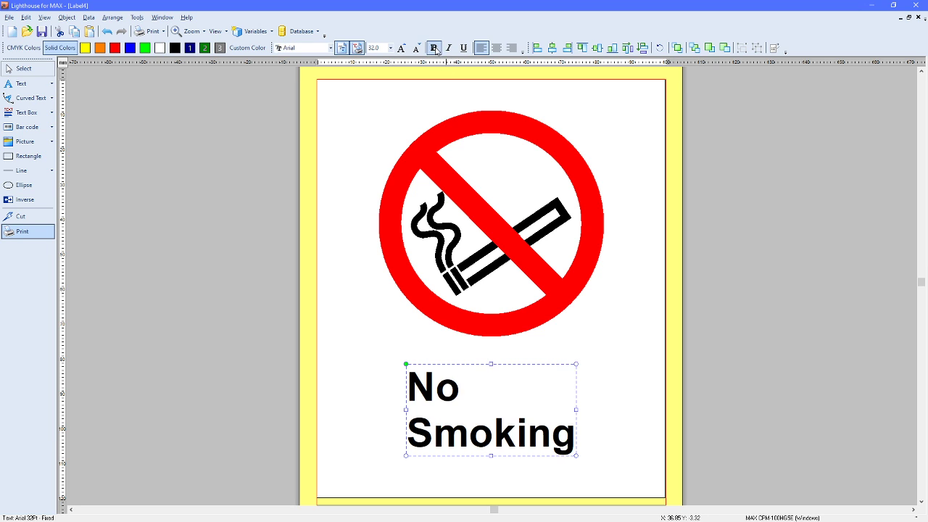
left_click(497, 48)
left_click(370, 346)
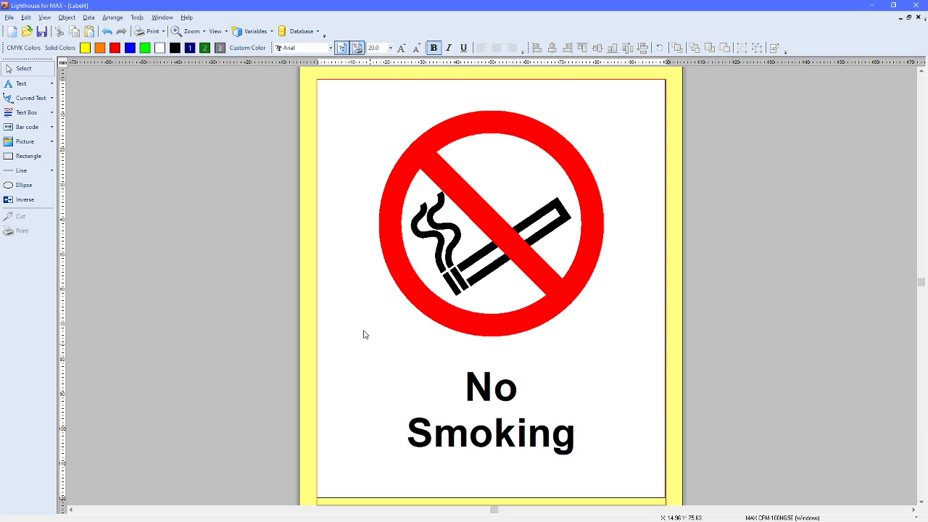
- Move the "No Smoking" text down by about 2 mm and deselect it
left_click_drag(498, 392, 499, 398)
left_click_drag(337, 358, 646, 486)
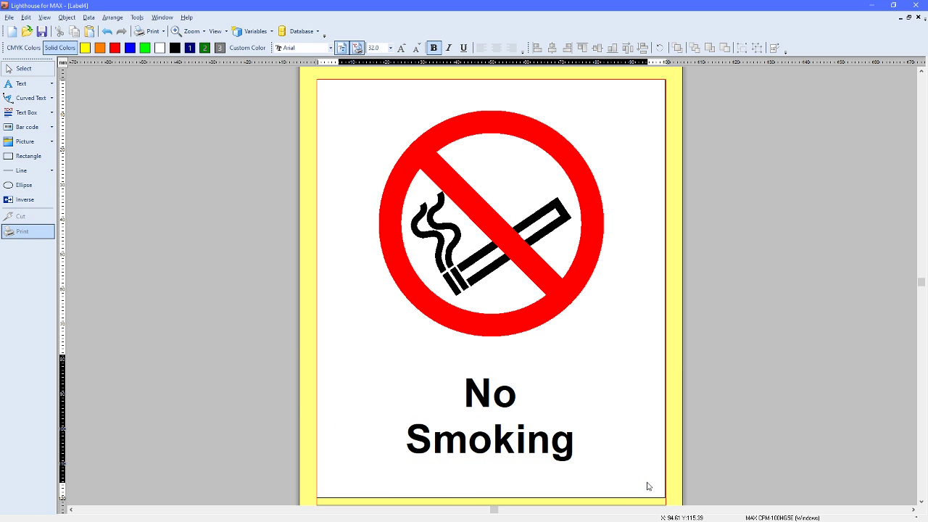
left_click(350, 371)
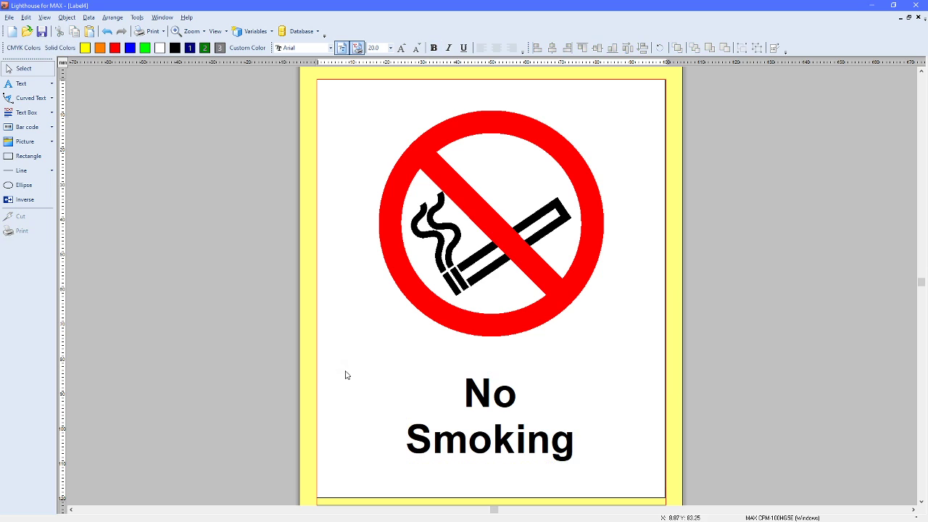
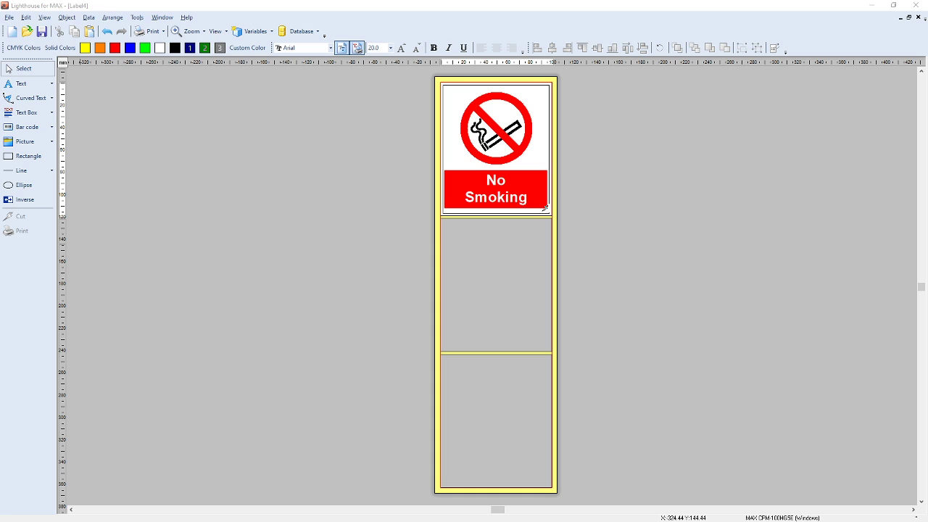
- Close the no-smoking label without saving and create a new label for the MAX CPM-100HG5E printer
left_click(919, 17)
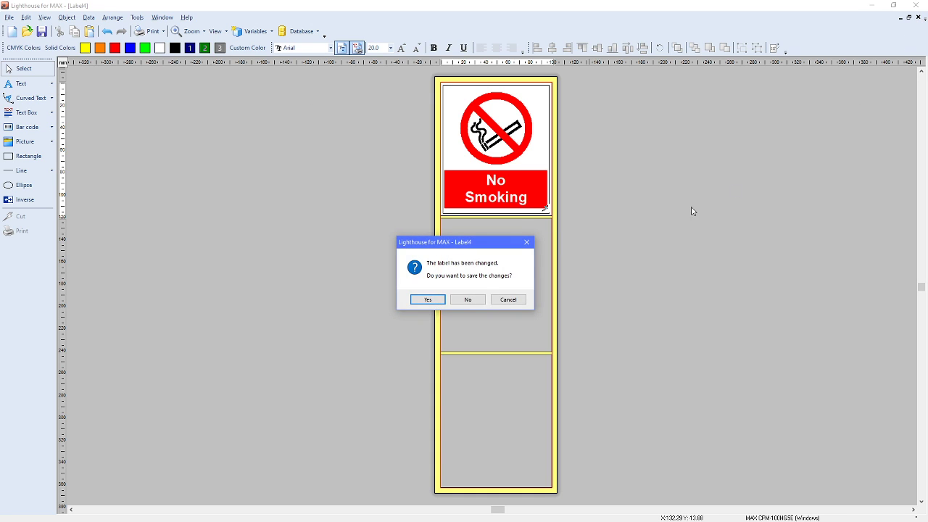
left_click(467, 301)
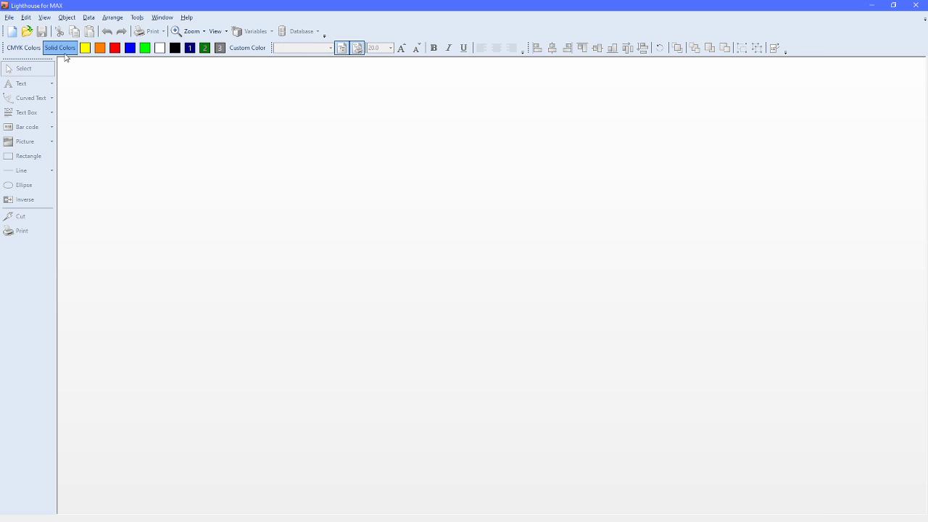
left_click(9, 17)
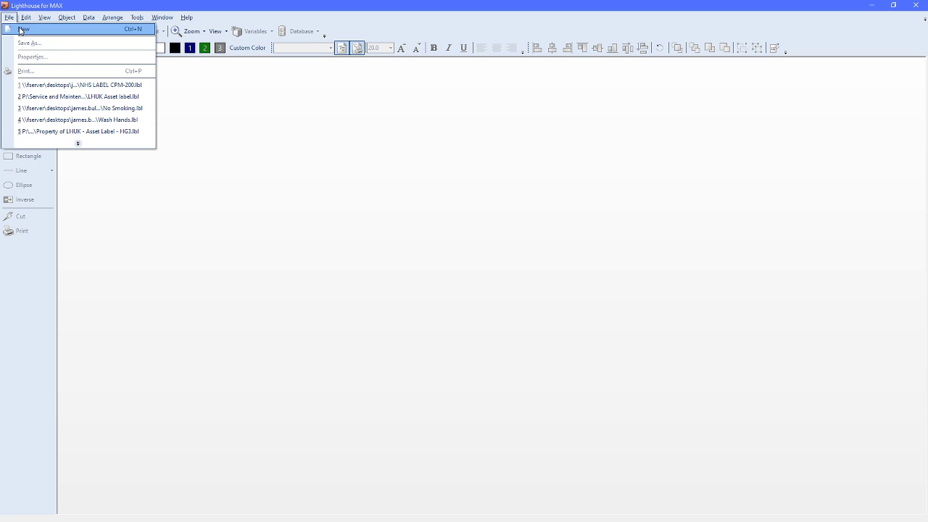
left_click(22, 28)
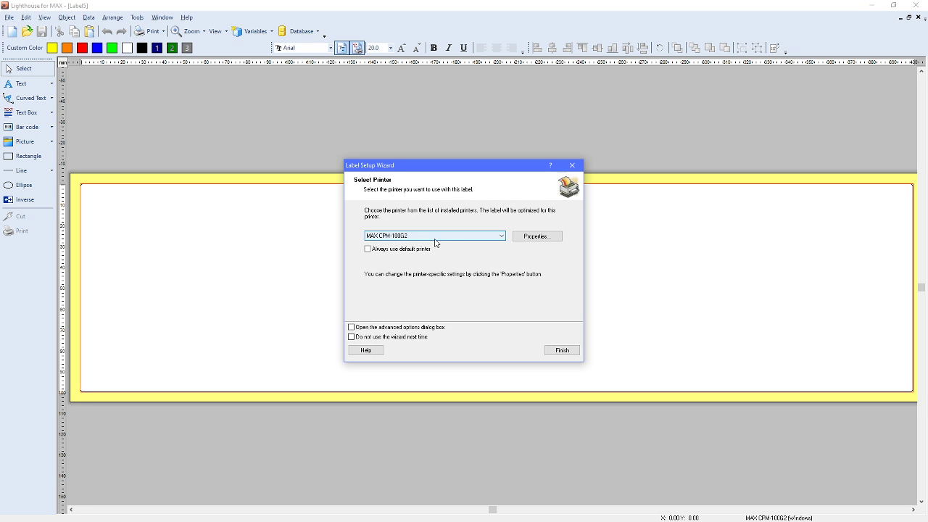
left_click(435, 238)
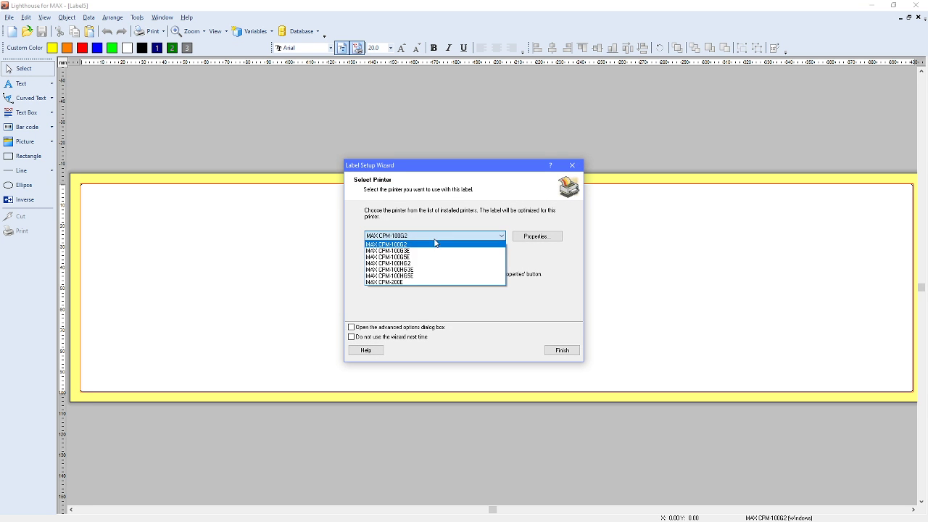
left_click(423, 278)
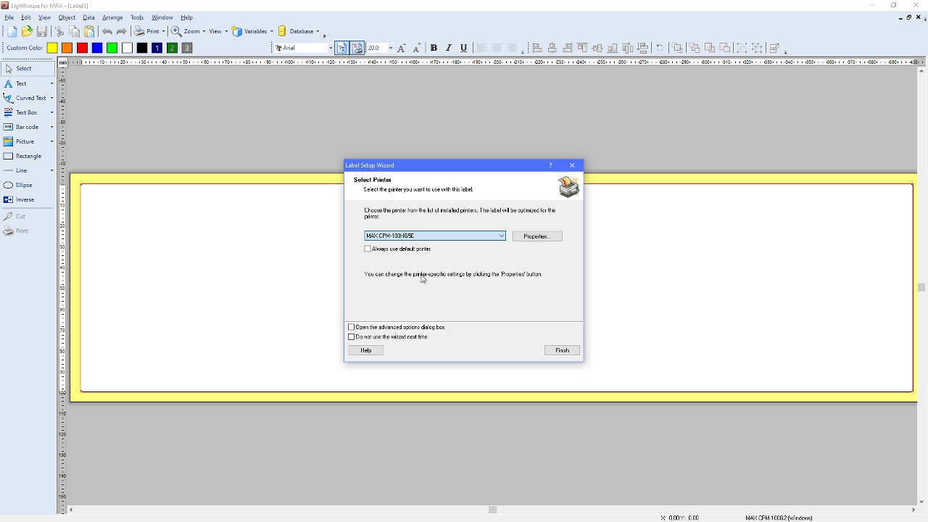
left_click(554, 356)
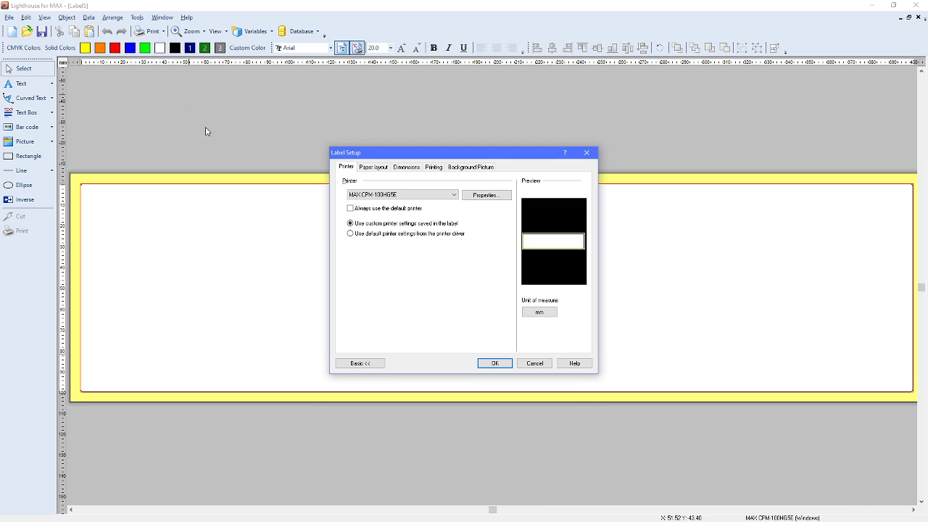
- Set the new label's dimensions to 35 mm wide and 24 mm high
left_click(372, 168)
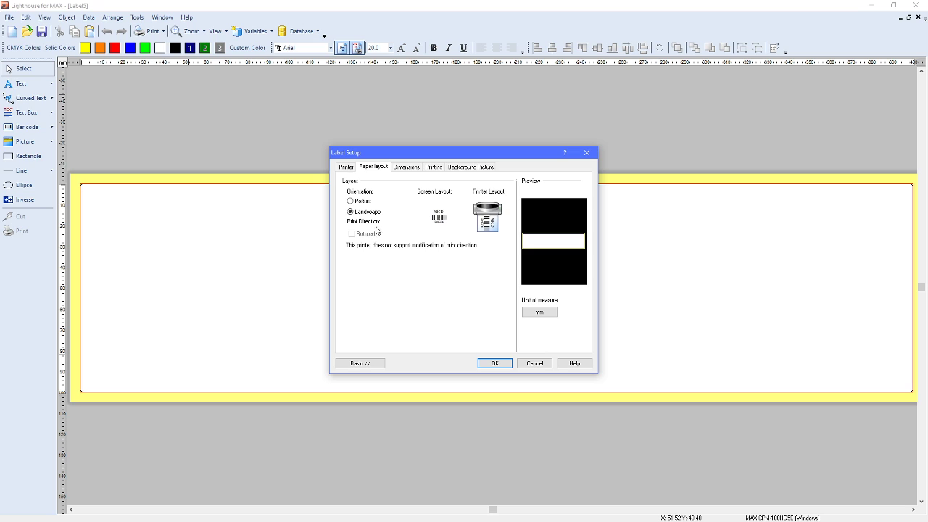
left_click(405, 168)
double_click(413, 194)
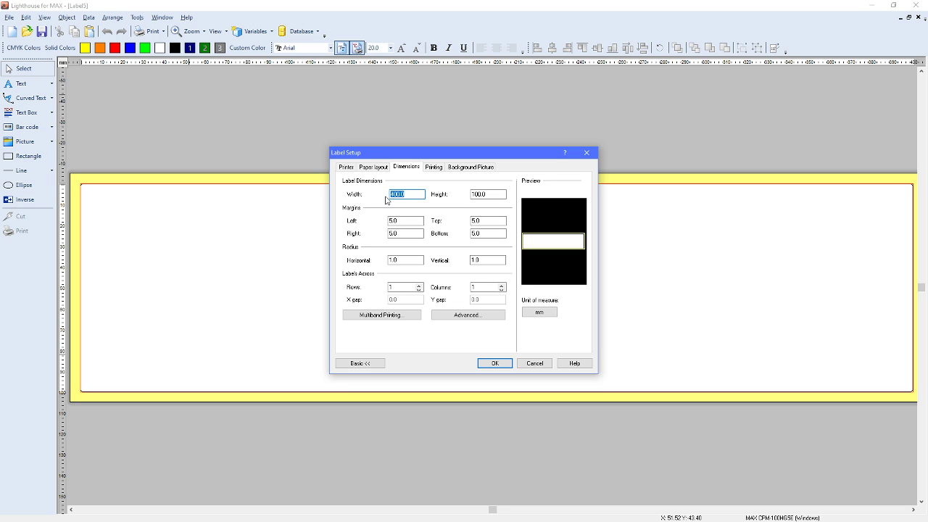
type("35")
key("Tab")
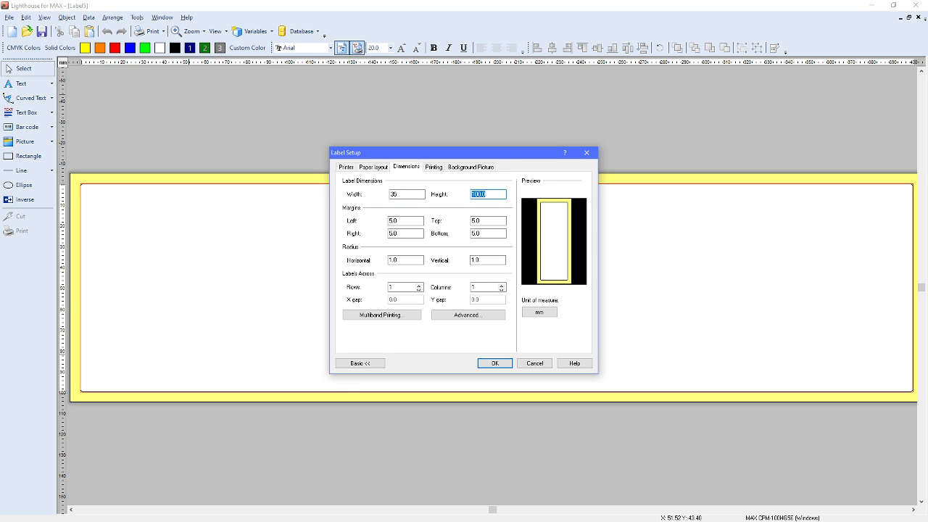
type("1")
- Set the label's horizontal and vertical corner radius to 0
left_click(390, 260)
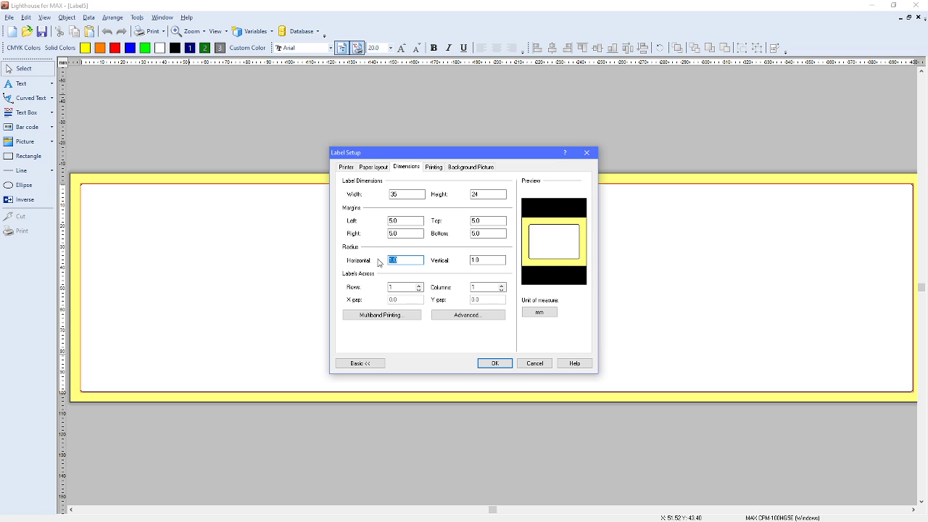
type("0")
left_click(477, 261)
type("0")
- Repeat the label in 4 rows with a Y gap of 1 mm
left_click(420, 285)
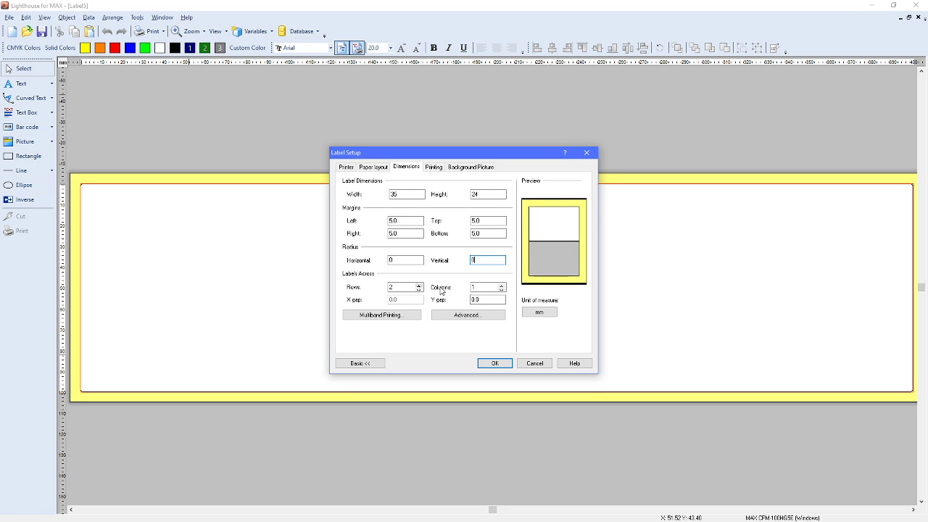
left_click(419, 285)
left_click(419, 285)
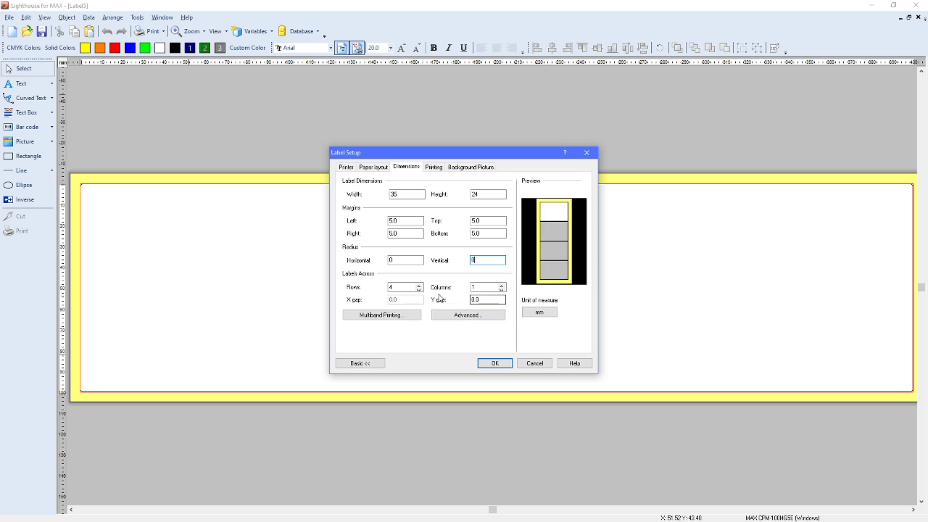
left_click(418, 289)
left_click(480, 299)
type("1")
- Repeat the label in 4 columns with an X gap of 1 mm and apply the label setup
left_click(501, 286)
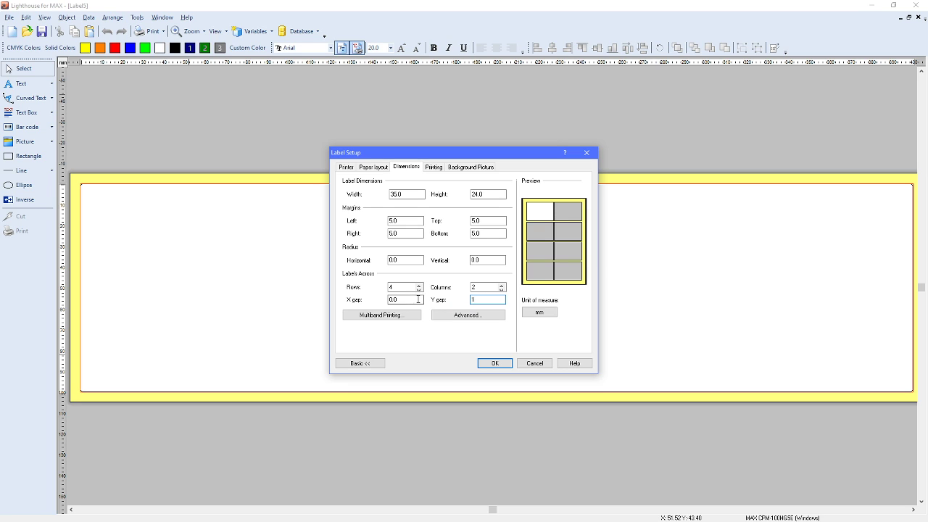
left_click(501, 285)
left_click(501, 285)
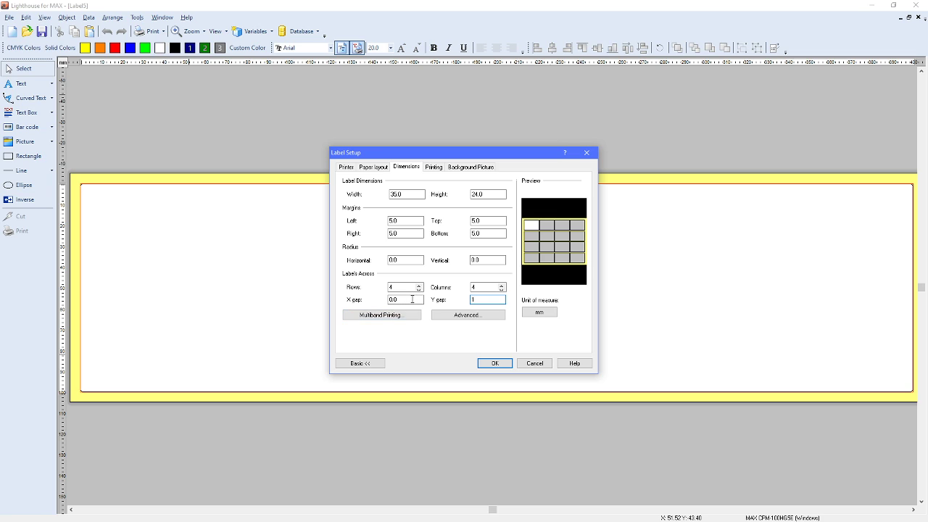
left_click_drag(412, 299, 386, 303)
type("1")
left_click(489, 365)
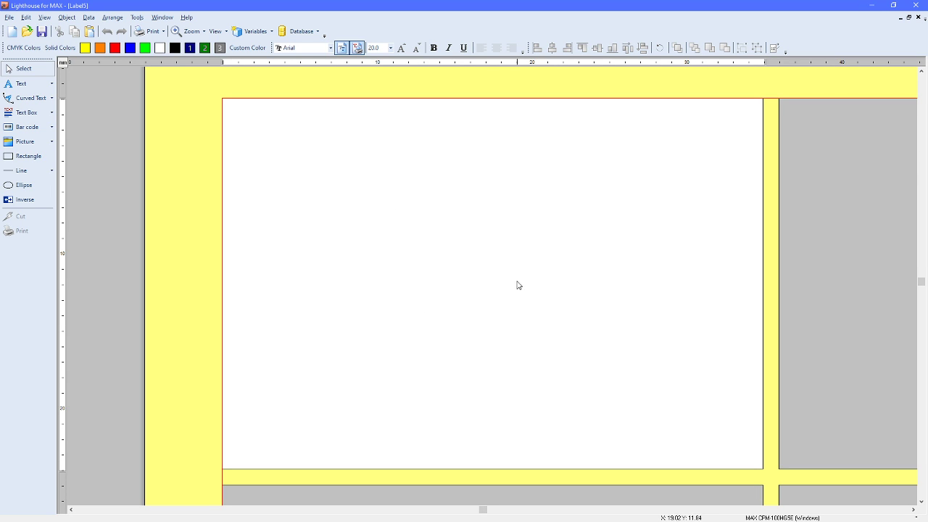
- Add the text "Lighthouse Asset" starting near the upper corner of the first label
scroll(578, 310, "down", 5)
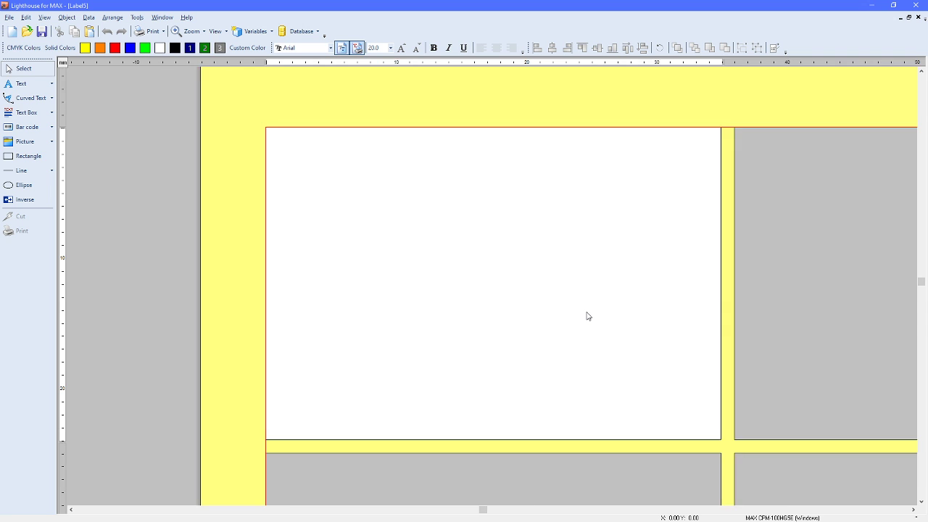
scroll(589, 316, "down", 2)
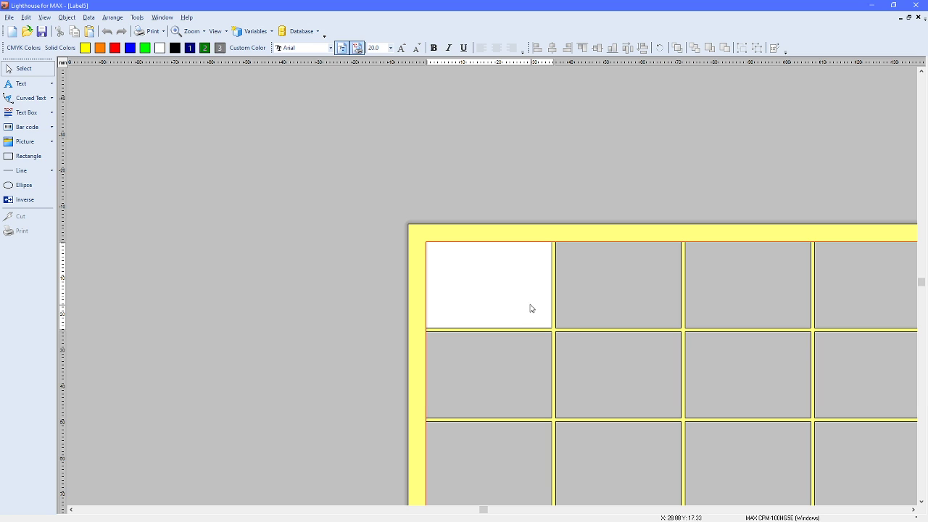
scroll(499, 286, "up", 2)
scroll(500, 285, "up", 3)
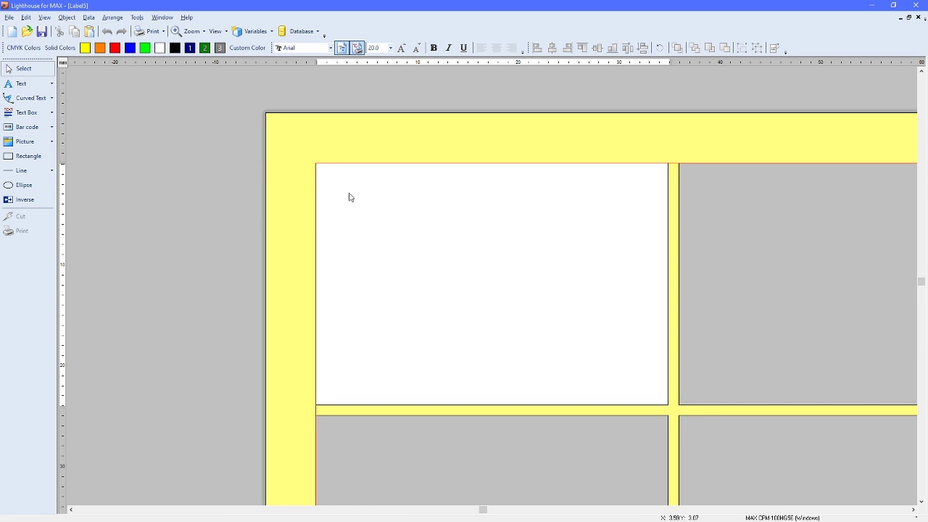
left_click(23, 84)
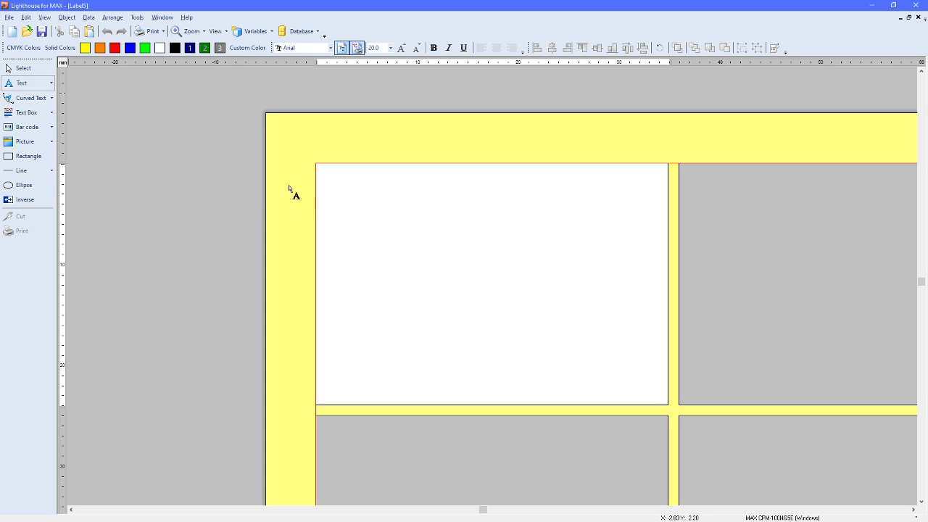
left_click(327, 193)
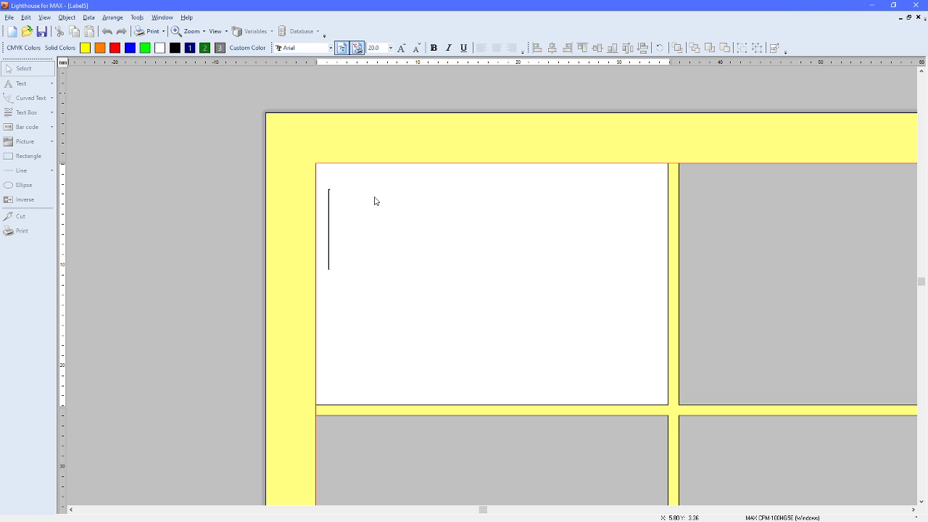
type("Lighthouse")
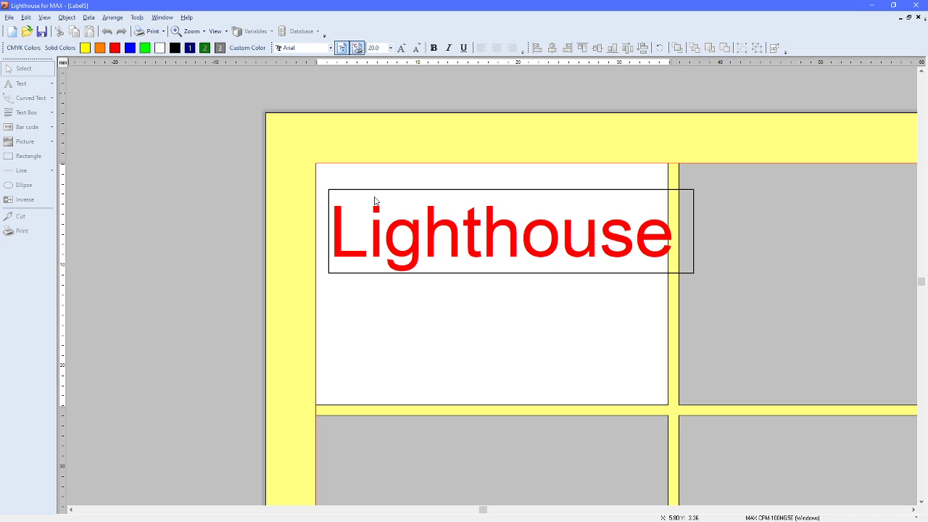
type(" Asset")
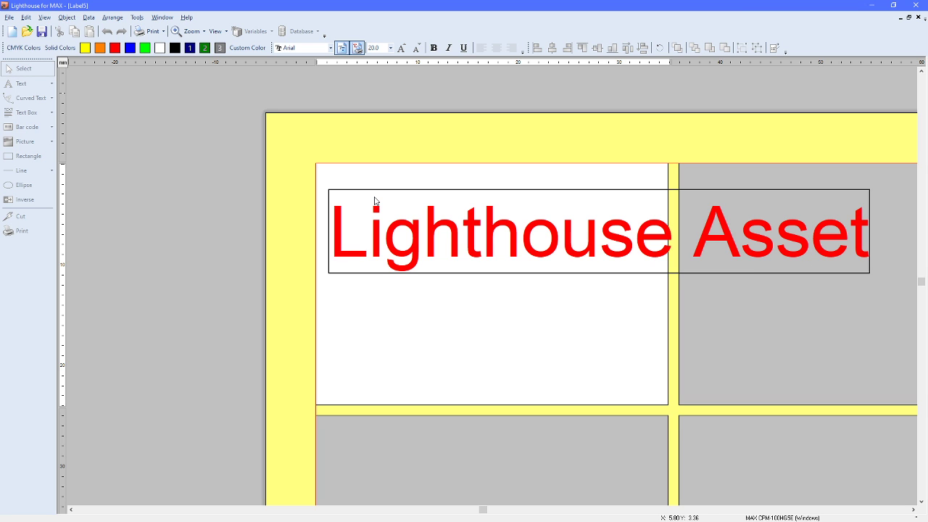
key("Escape")
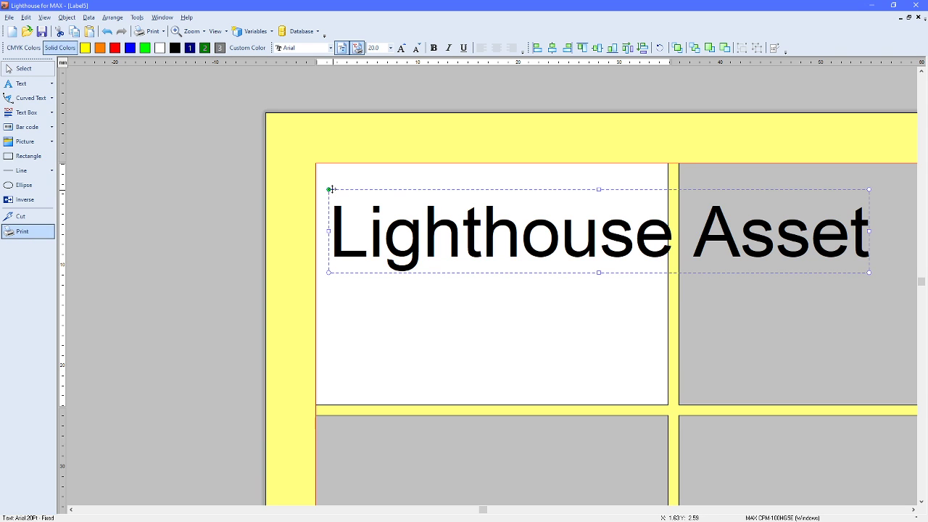
- Shrink the "Lighthouse Asset" text to 11 pt and place it inside the first label near its upper edge
left_click_drag(329, 189, 569, 266)
left_click_drag(620, 259, 395, 214)
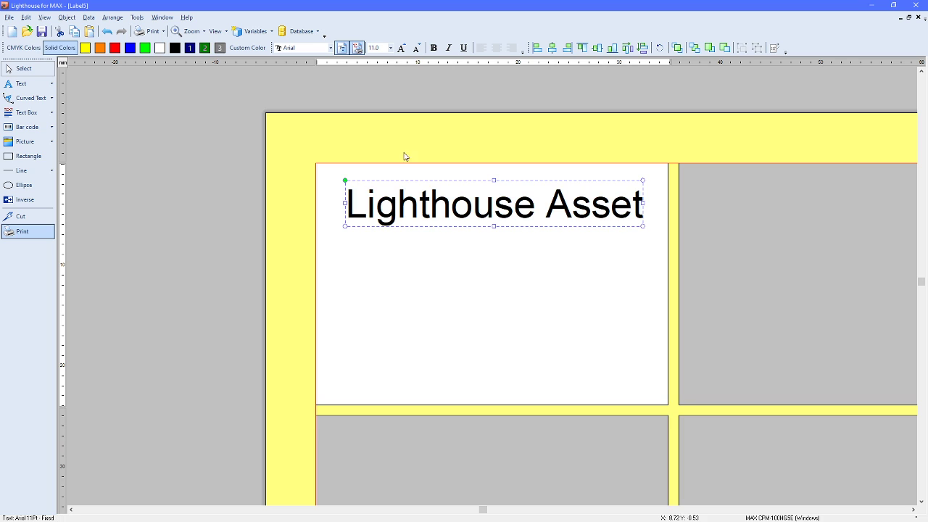
- Make the "Lighthouse Asset" text bold and shift it so it fits within the first label's width
left_click(434, 48)
left_click_drag(496, 203, 478, 213)
left_click(482, 264)
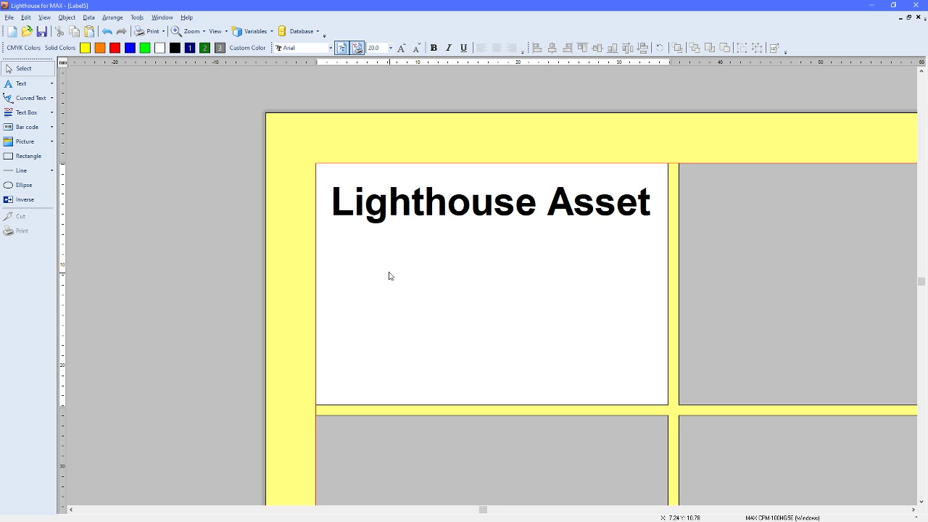
- Create a new counter variable named "LH Asset" with the variable wizard
left_click(88, 17)
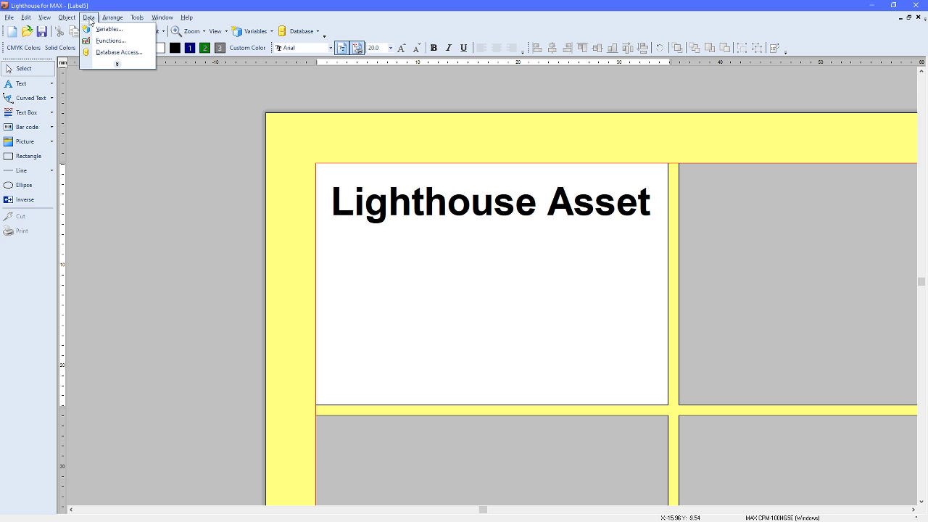
left_click(107, 29)
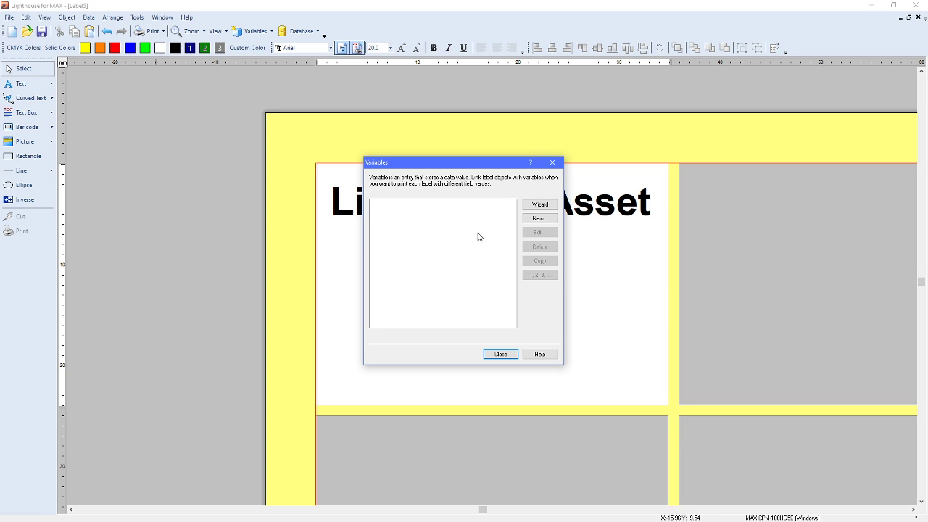
left_click(541, 206)
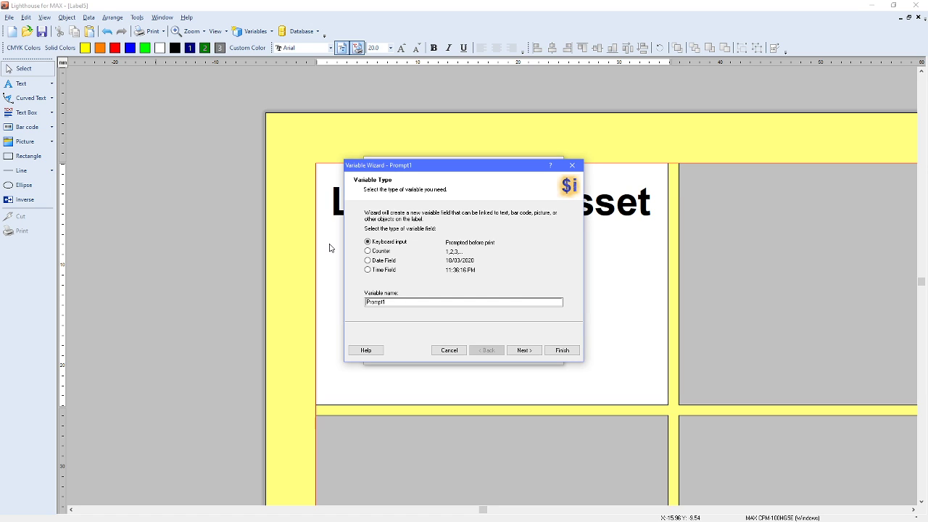
left_click(368, 251)
left_click(403, 300)
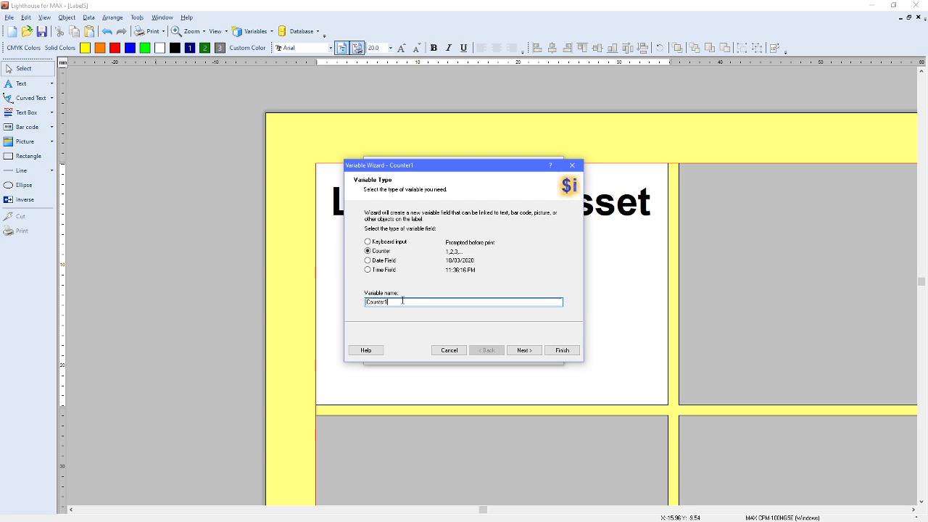
key("BackSpace")
key("BackSpace")
key("BackSpace")
key("BackSpace")
key("BackSpace")
key("BackSpace")
key("BackSpace")
key("BackSpace")
type("LH")
left_click(522, 350)
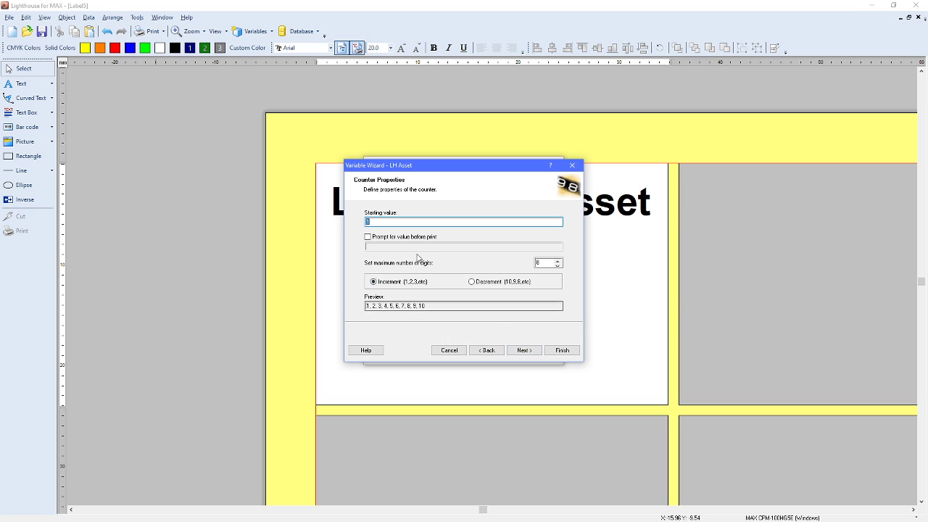
- Clear the counter's starting value and limit it to a maximum of 4 digits
left_click(378, 222)
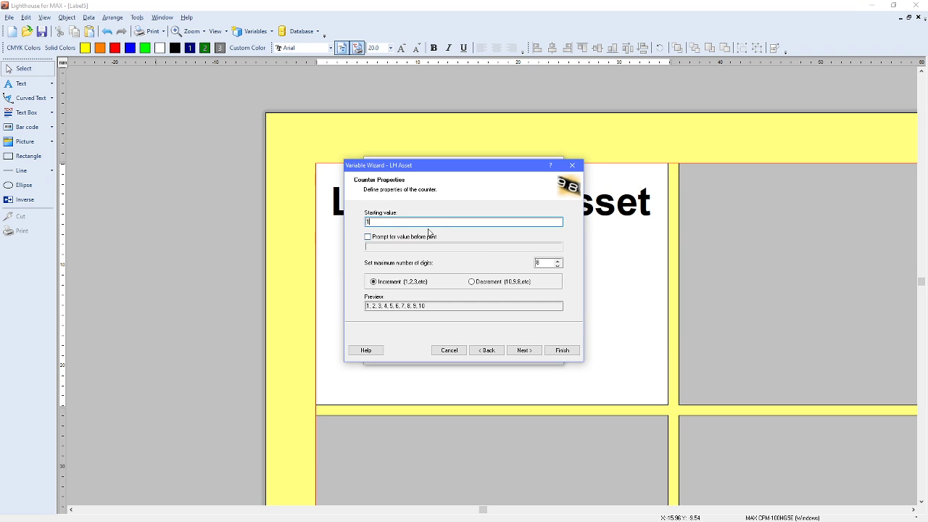
key("BackSpace")
double_click(540, 263)
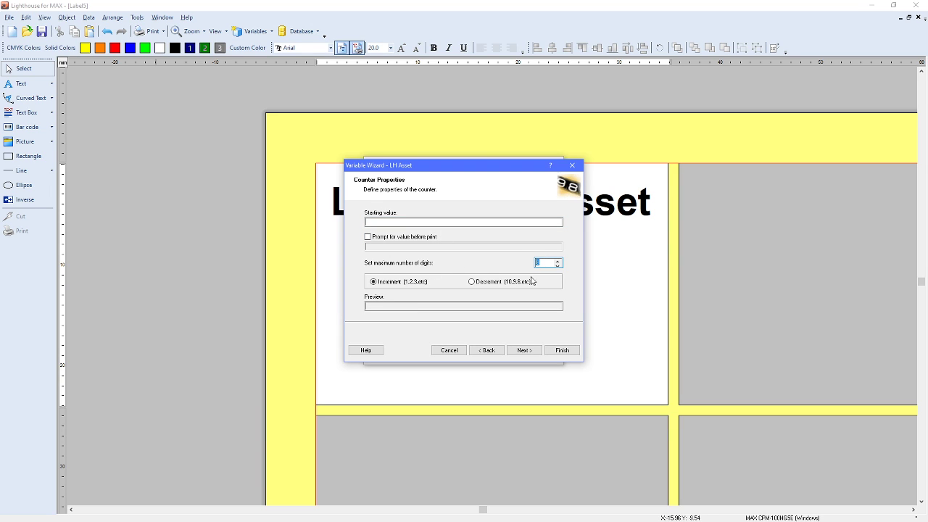
left_click(558, 266)
- Have the counter prompt for its value before printing with the message "Enter start asset number"
left_click(367, 237)
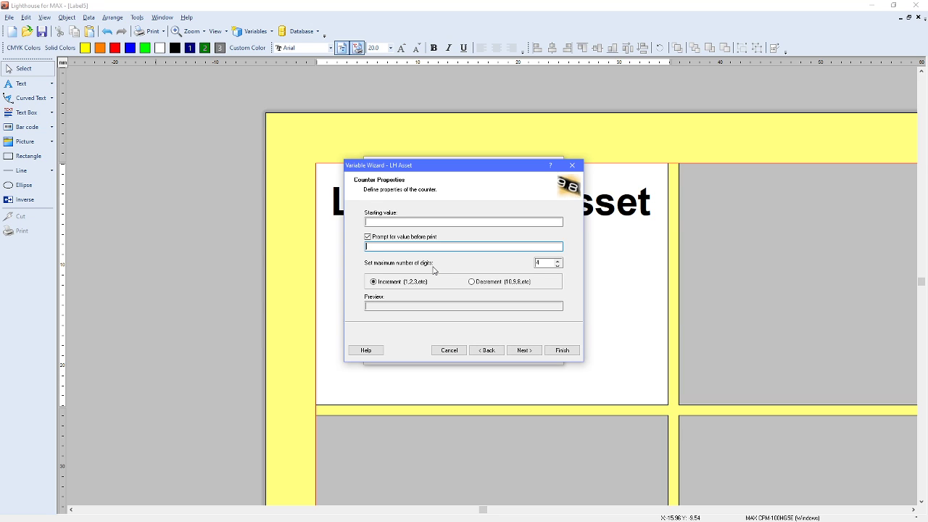
type("E")
type("En")
type("ter ")
type("start")
type(" asse")
type("t number")
left_click(517, 352)
left_click(517, 352)
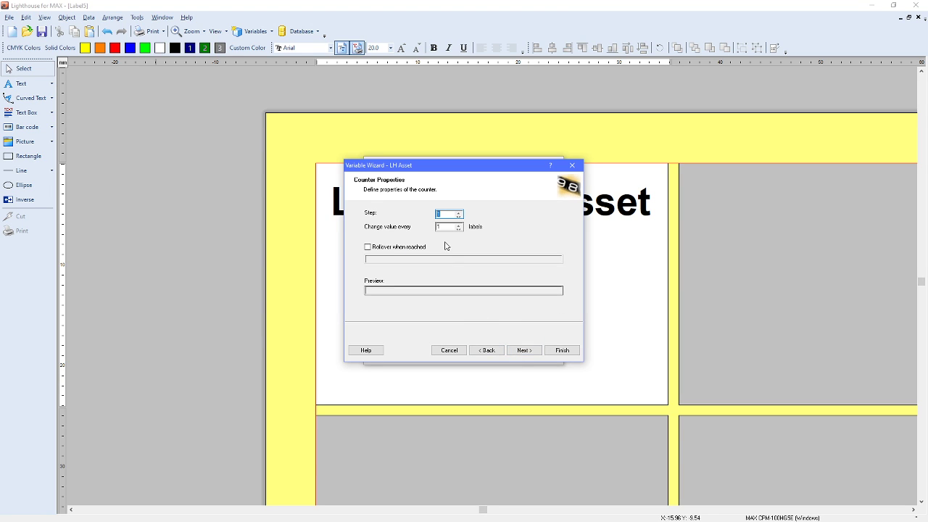
- Set the counter's step to 1 and its value change to every 1 label
left_click(444, 214)
double_click(444, 214)
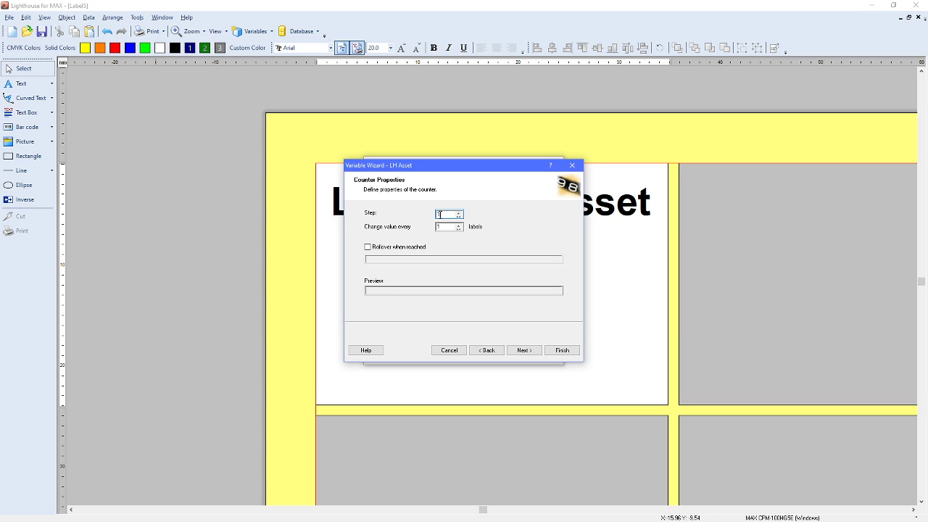
left_click(458, 217)
left_click(458, 212)
double_click(438, 227)
left_click(459, 225)
left_click(459, 230)
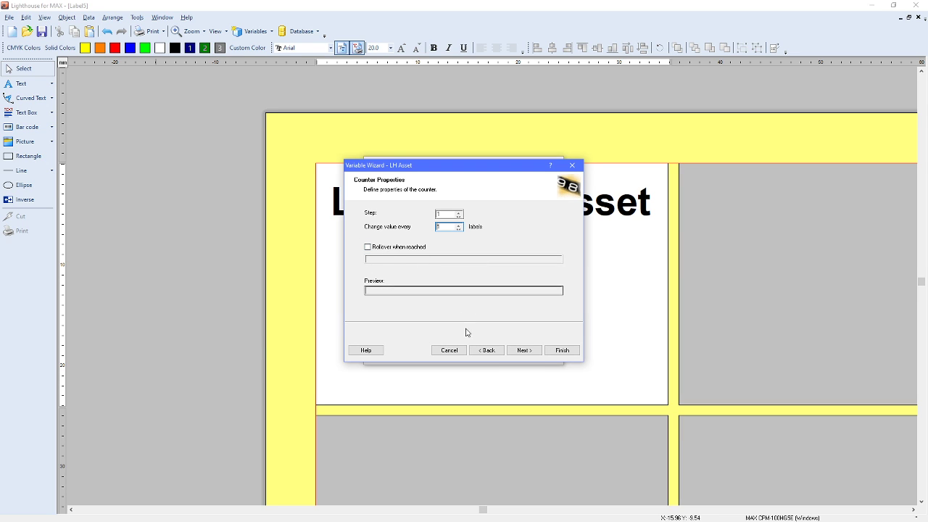
- Give the counter the prefix "LH" and try to finish the wizard
left_click(523, 352)
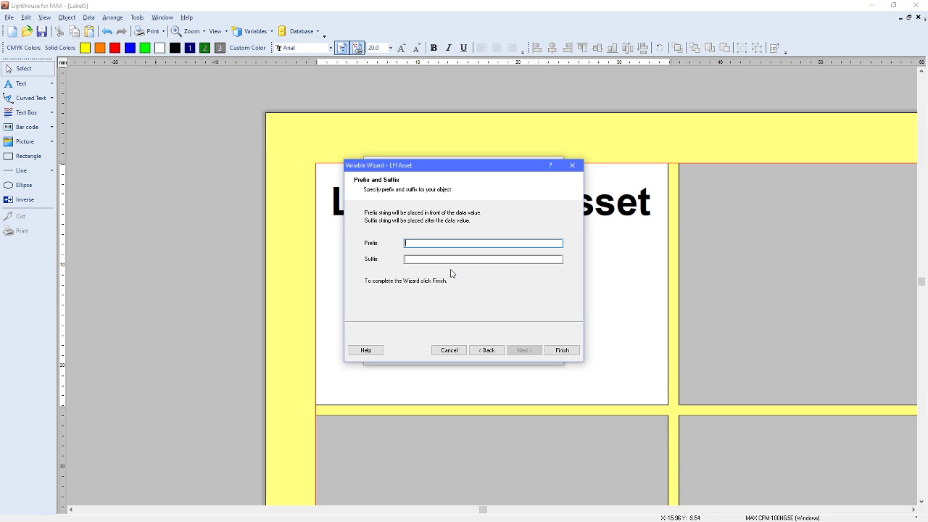
type("LH")
left_click(562, 350)
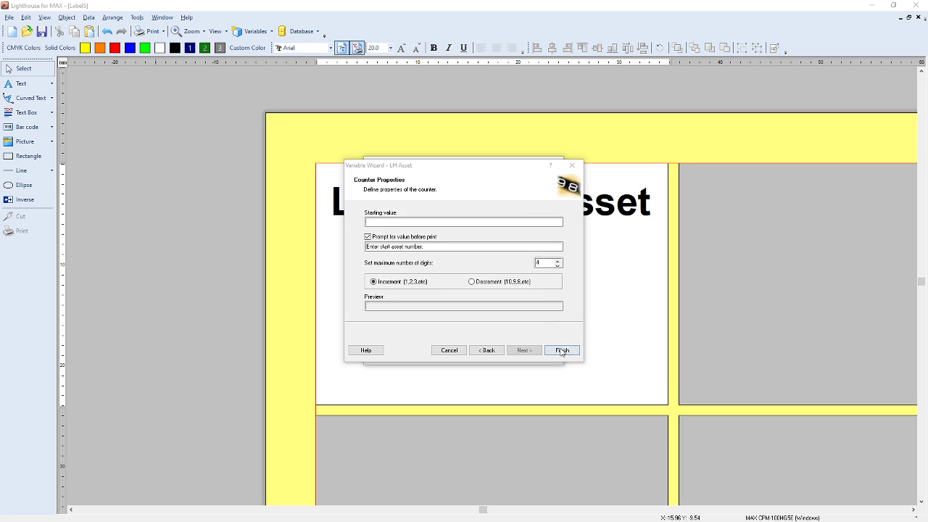
- Return to the first counter properties, set the starting value to 0001 and finish the variable
left_click(521, 266)
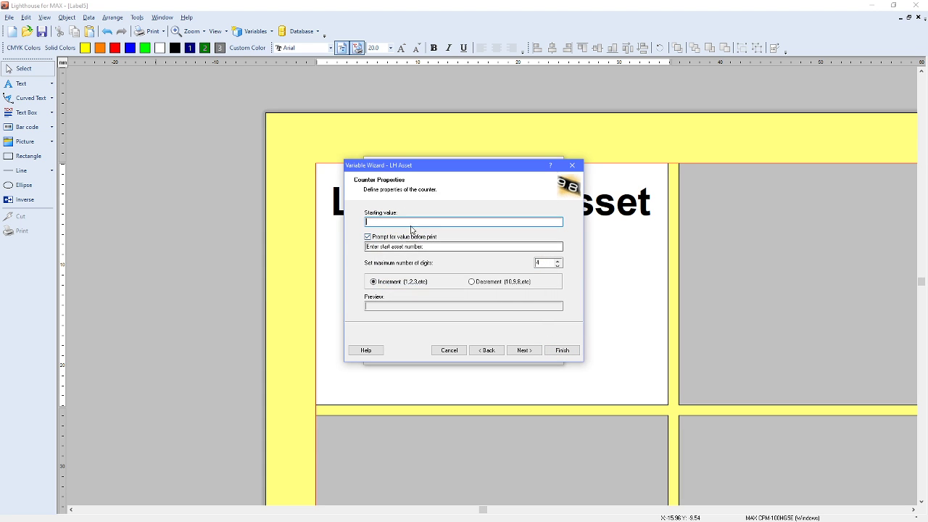
left_click(489, 352)
left_click(523, 350)
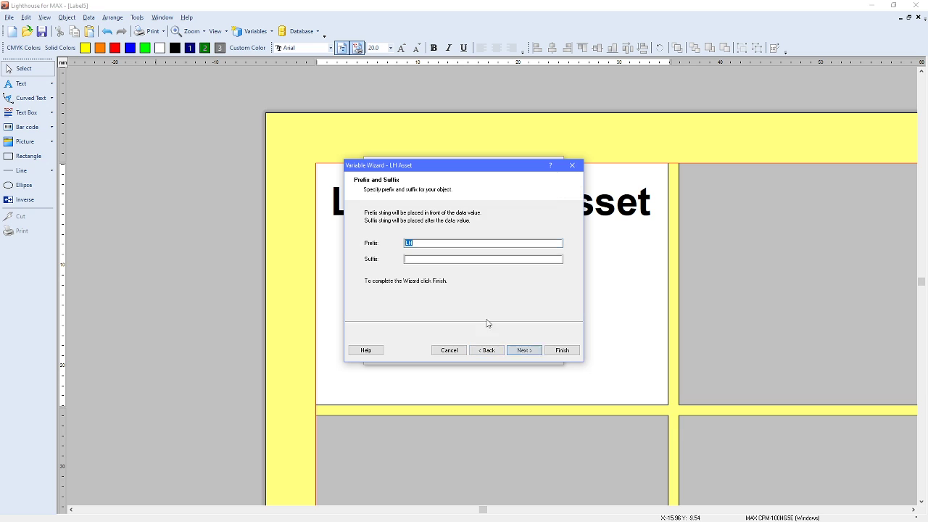
left_click(493, 350)
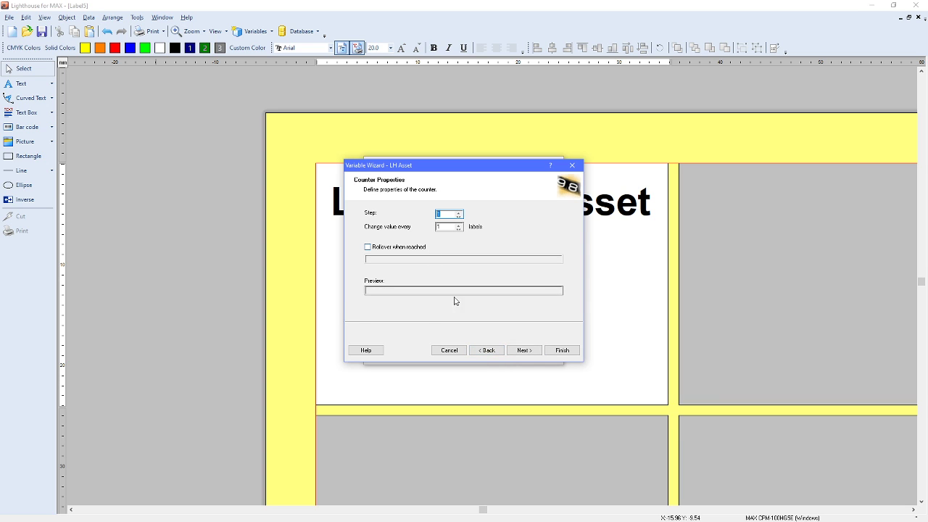
left_click(487, 351)
type("0000")
key("BackSpace")
type("1")
left_click(562, 350)
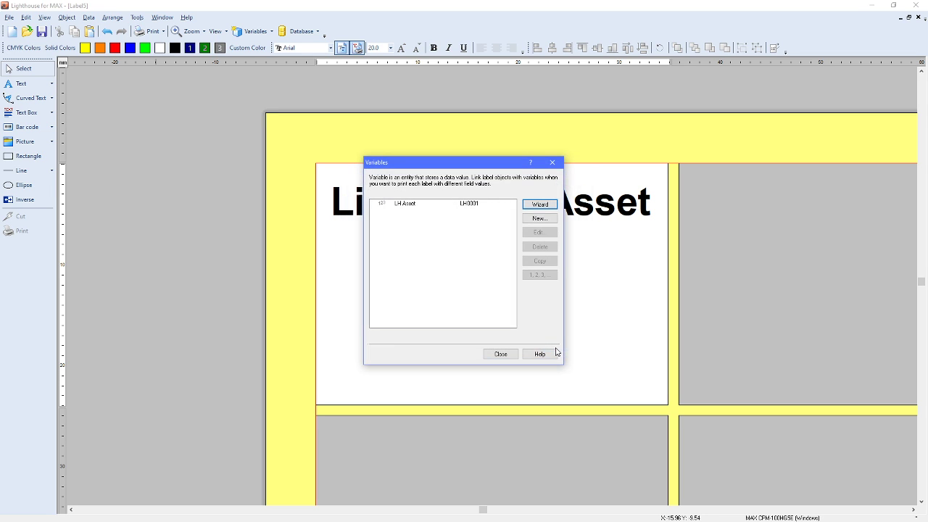
- Review the general settings of the LH Asset variable, then close them and the variable list
left_click(464, 209)
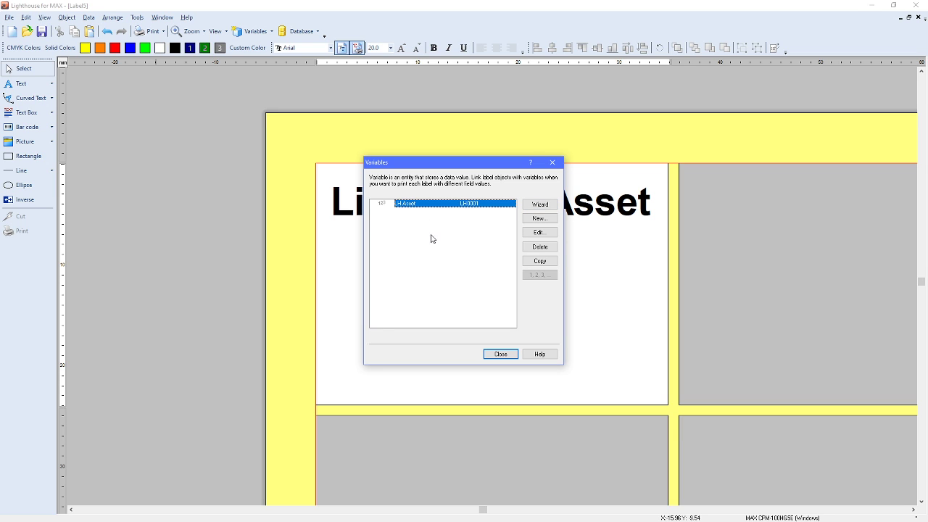
left_click(538, 232)
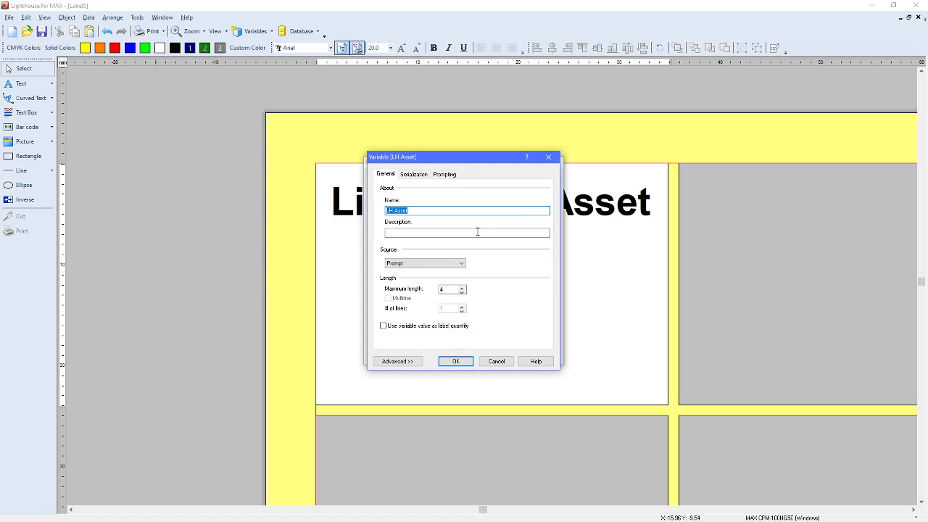
left_click(549, 157)
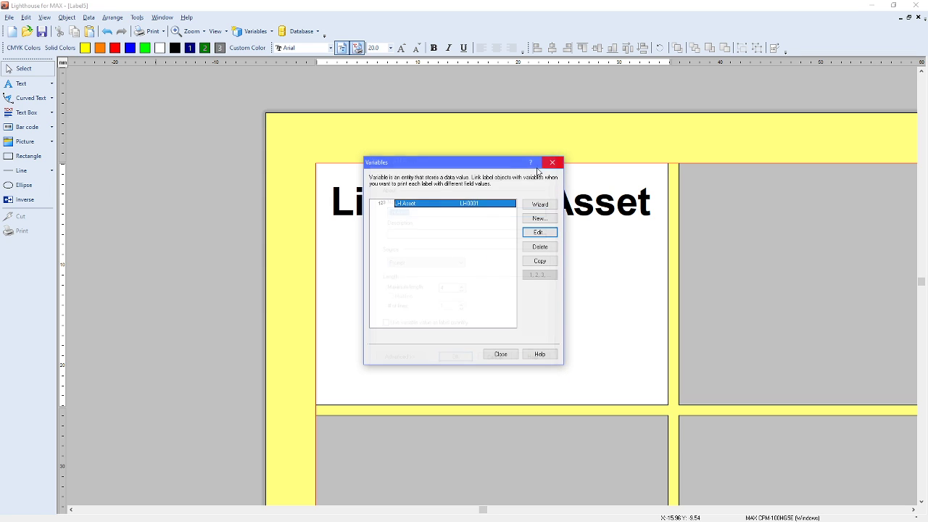
left_click(499, 356)
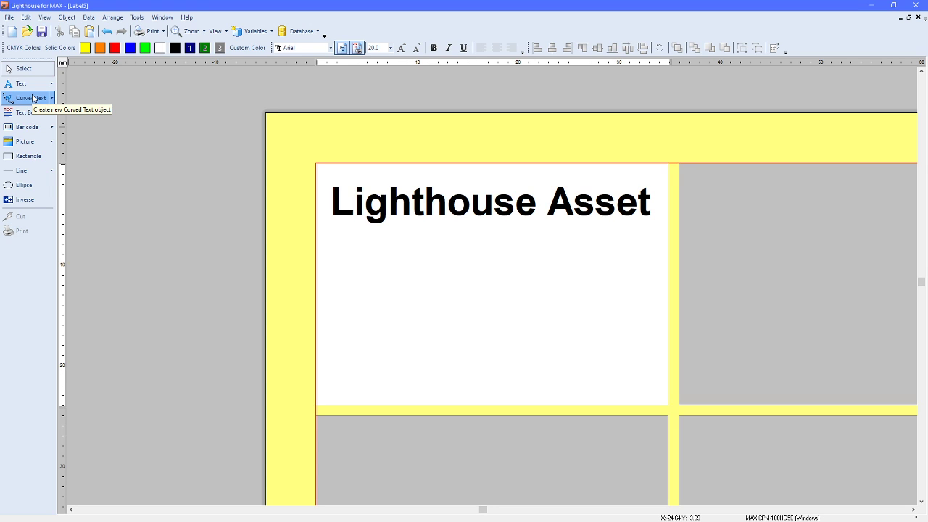
- Place a text object linked to the existing LH Asset variable below the title in the first label
left_click(52, 87)
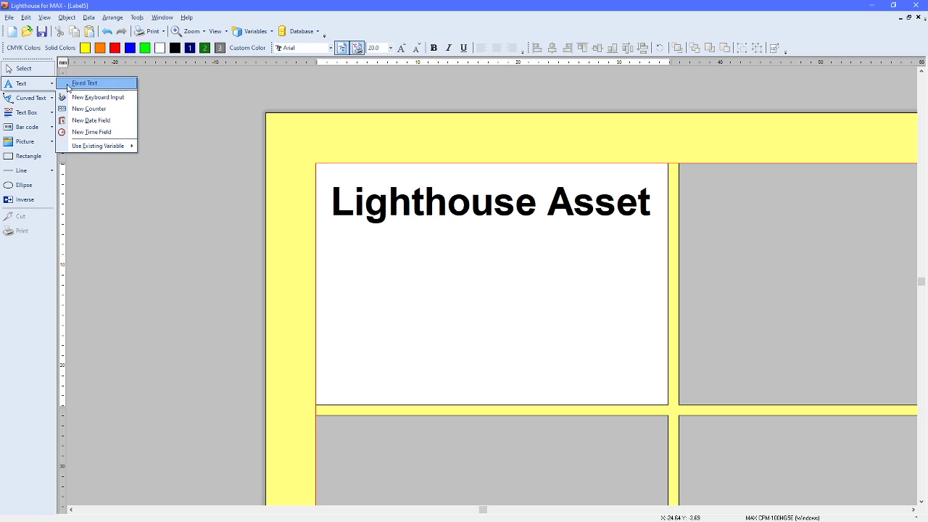
mouse_move(86, 148)
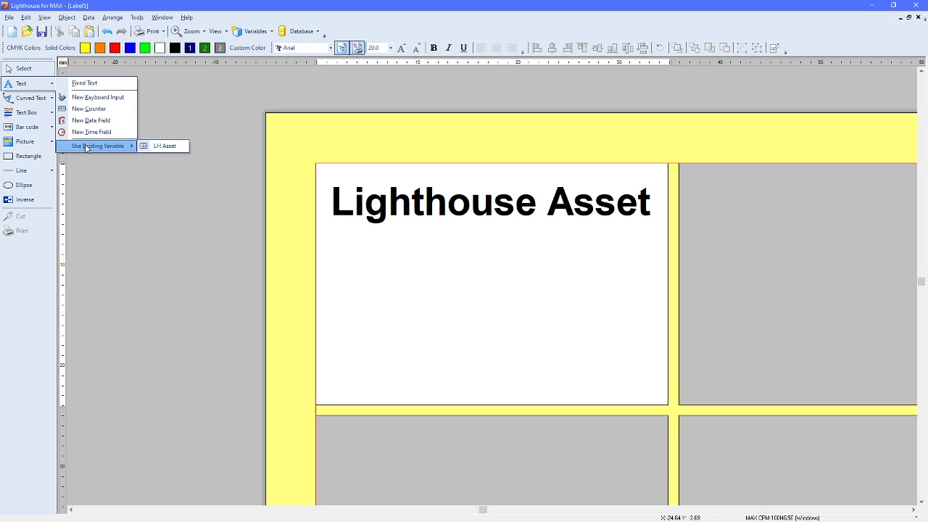
left_click(160, 145)
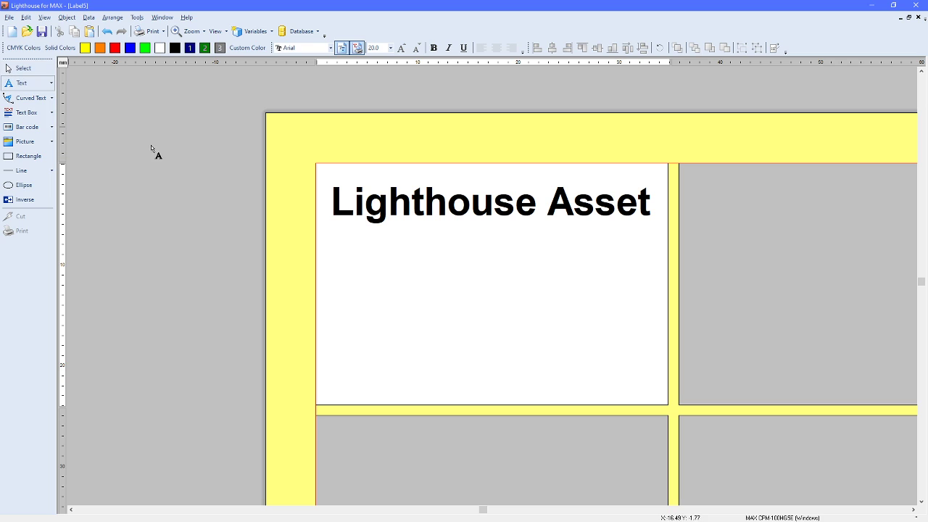
left_click(352, 259)
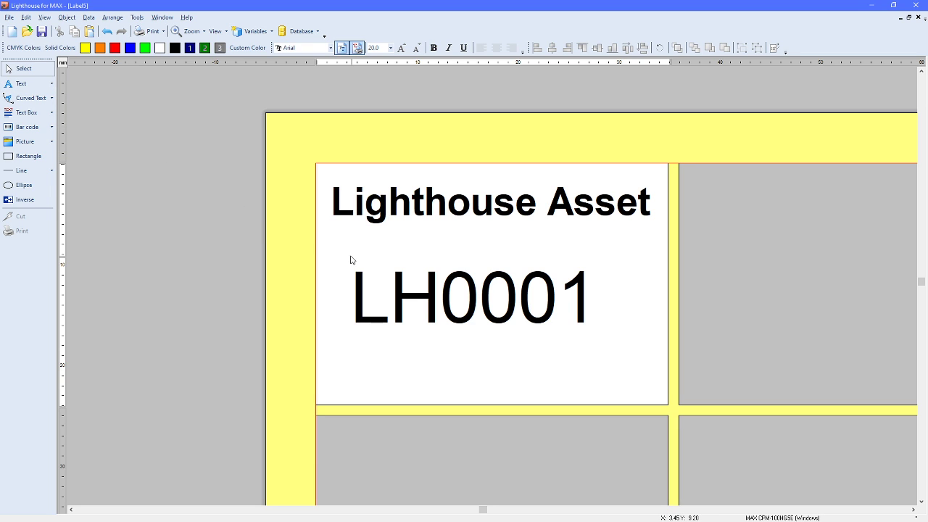
- Shrink the asset number text, make it bold and line it up with the start of the title above
left_click(403, 289)
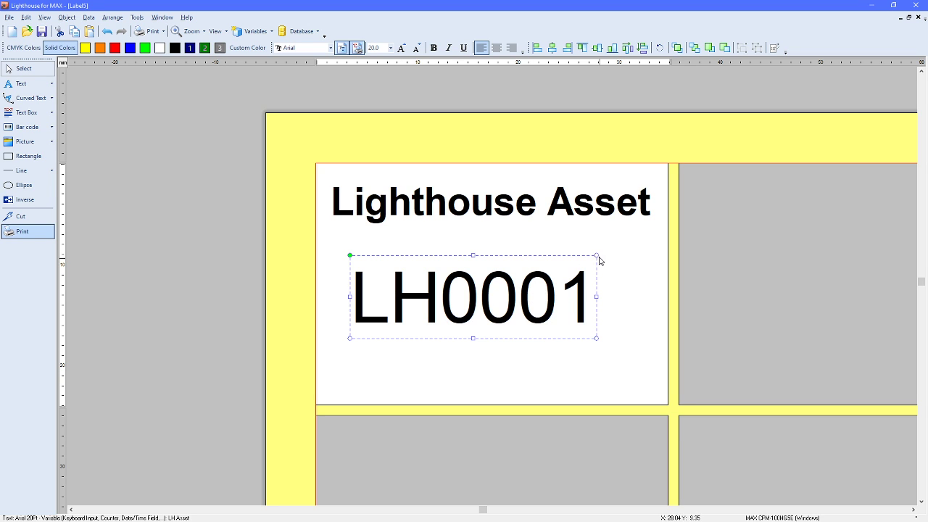
left_click_drag(596, 254, 458, 299)
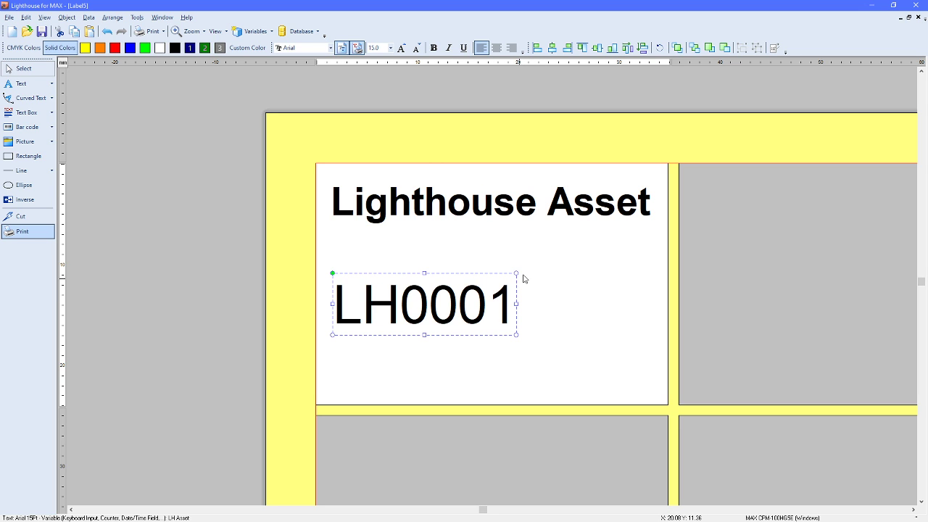
left_click_drag(516, 273, 415, 277)
left_click(434, 48)
left_click(449, 355)
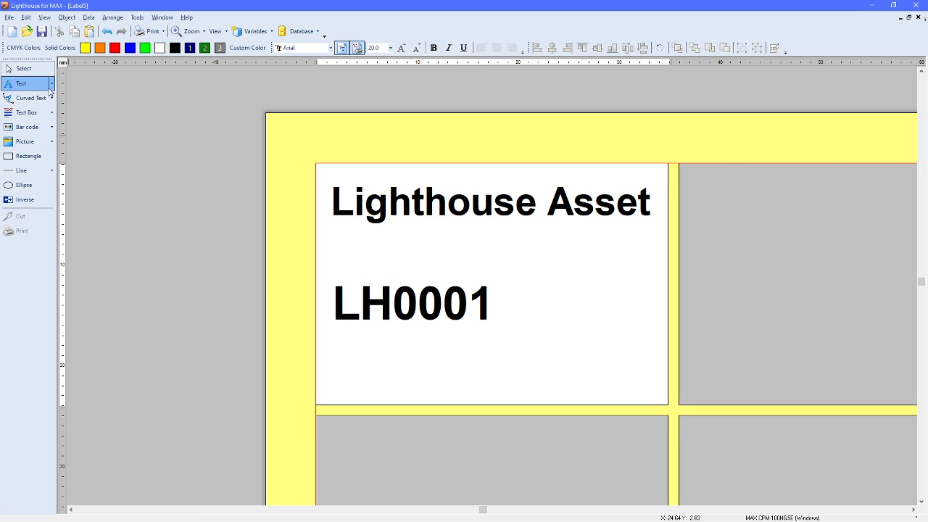
- Add a bar code linked to the existing LH Asset variable beside the asset number
left_click(52, 128)
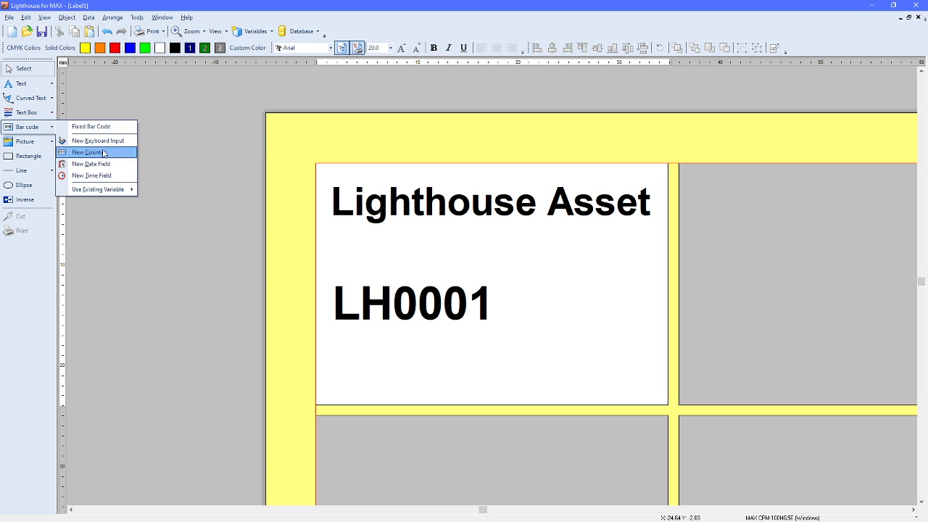
mouse_move(103, 192)
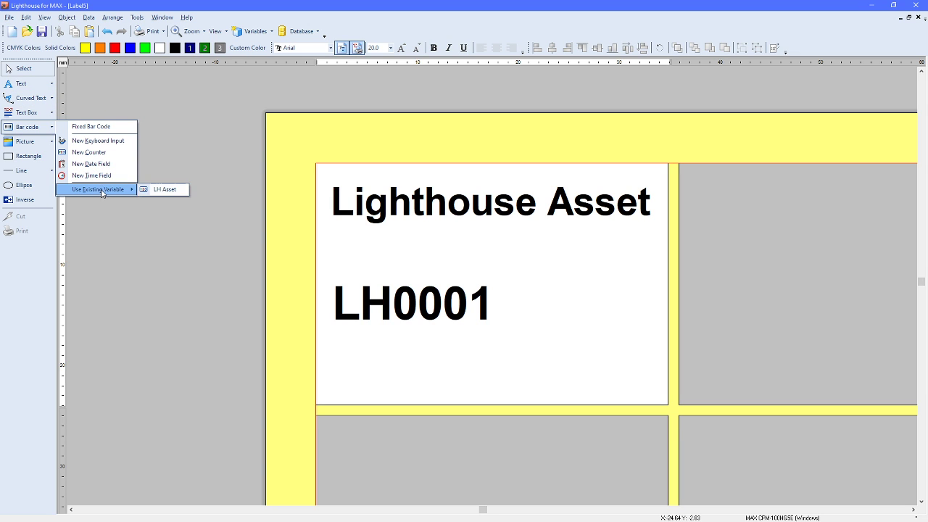
left_click(151, 193)
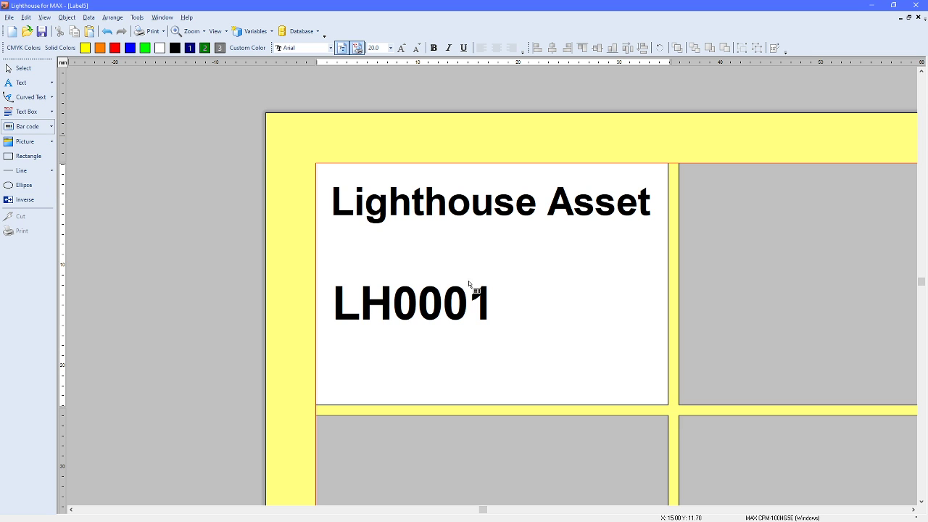
left_click(524, 283)
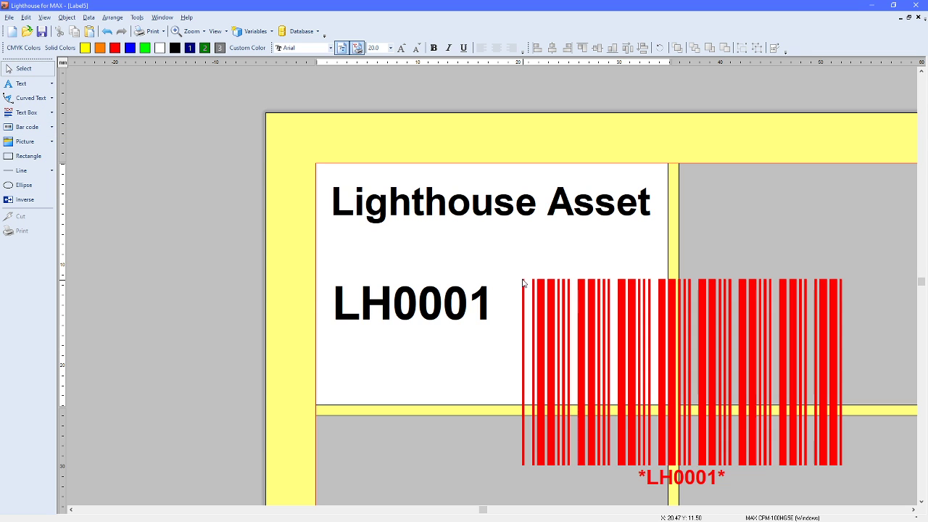
- Shrink the bar code and move it up beneath the title, towards the asset number
left_click(599, 357)
left_click_drag(621, 358, 547, 308)
left_click_drag(448, 221, 537, 280)
left_click_drag(616, 343, 543, 315)
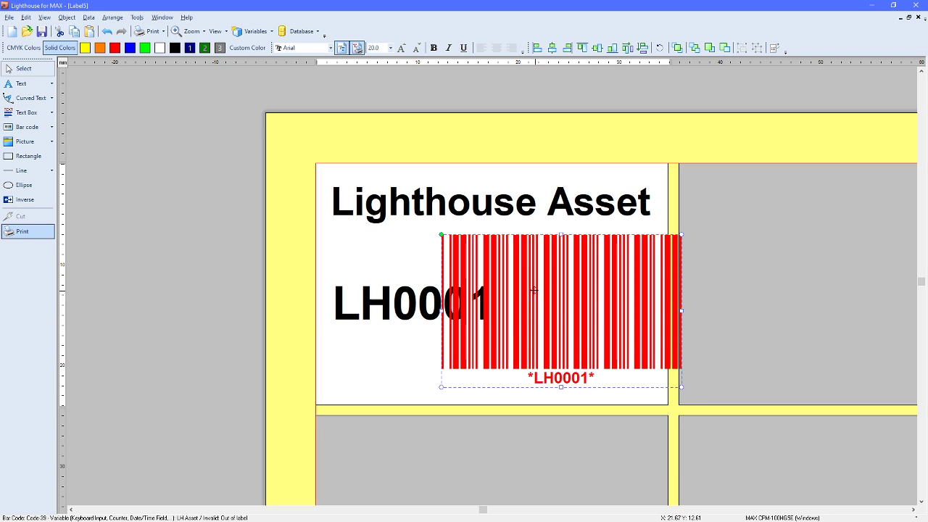
- Change the bar code type of the asset bar code from Code-39 to QR
double_click(575, 282)
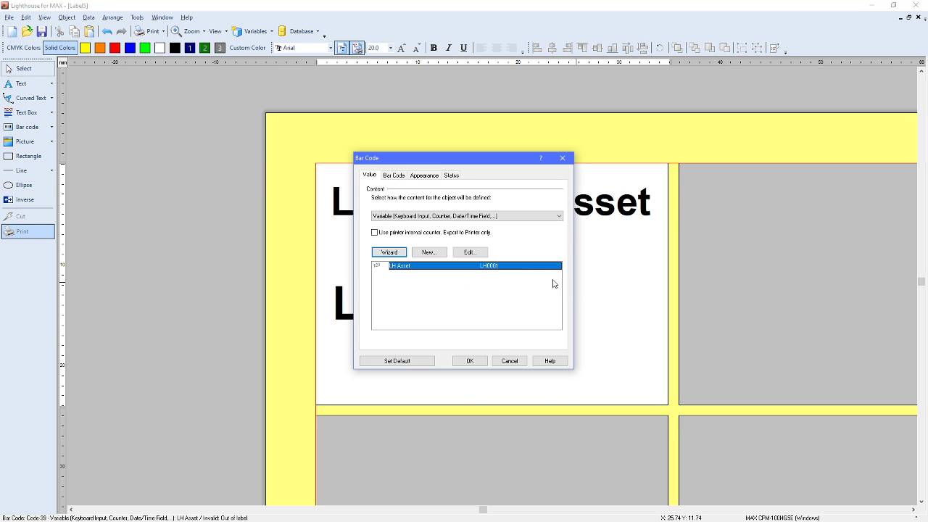
left_click(393, 176)
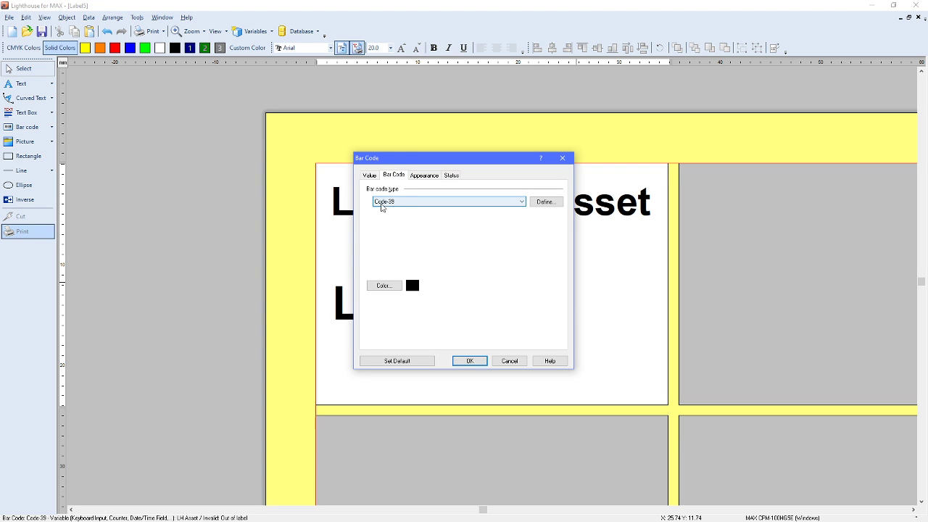
left_click(400, 206)
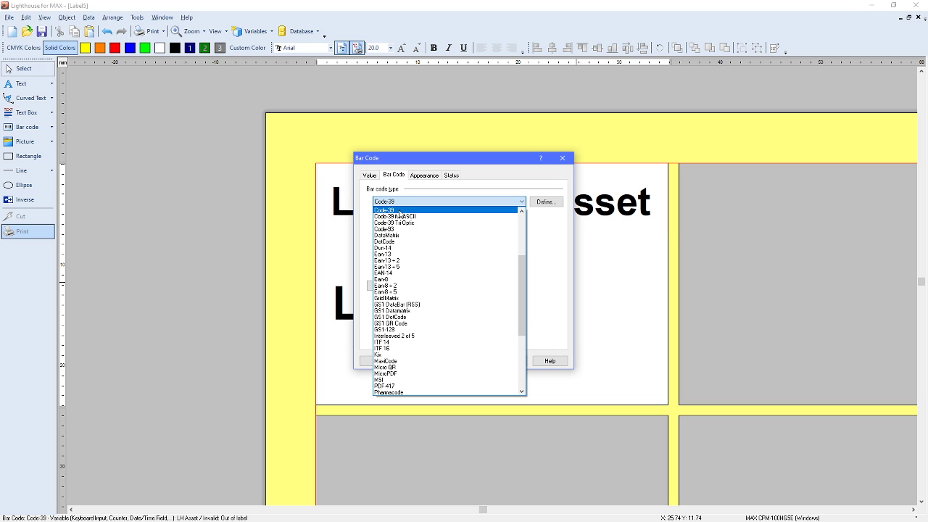
scroll(428, 342, "down", 2)
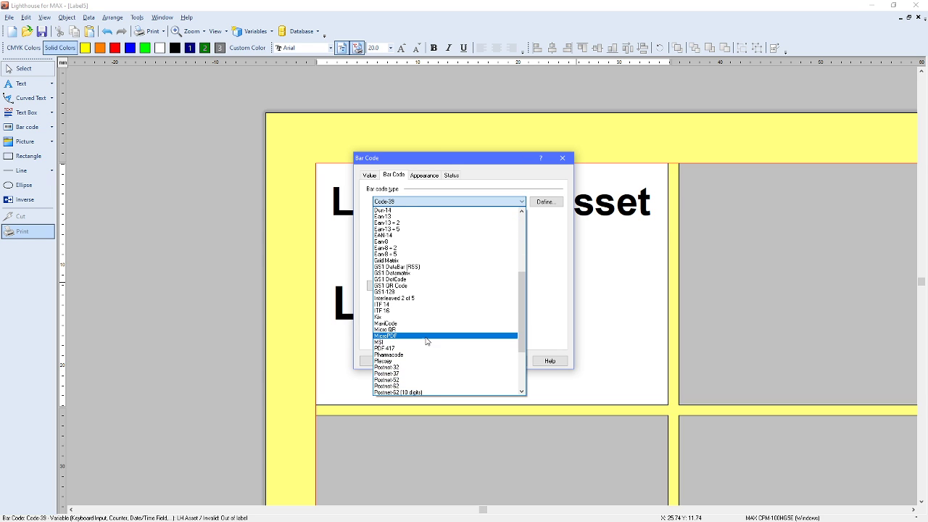
scroll(427, 342, "down", 3)
left_click(391, 346)
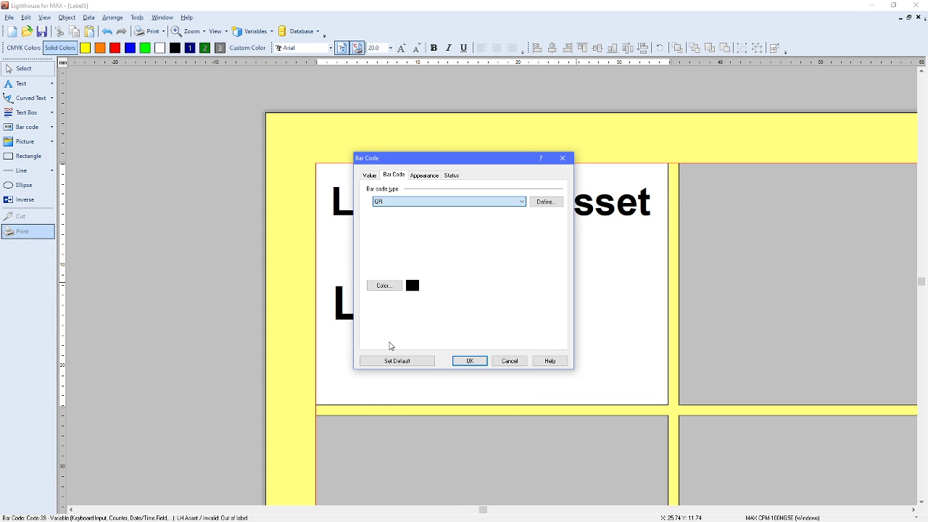
left_click(470, 361)
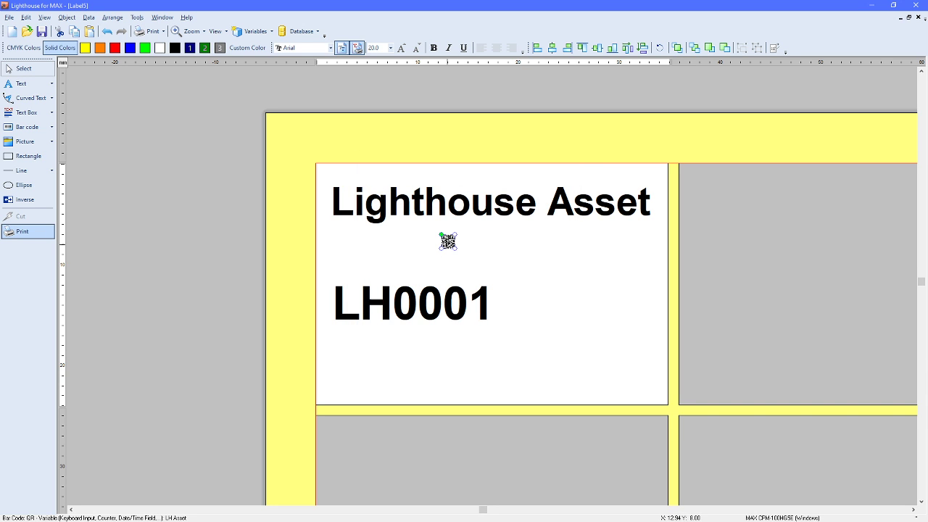
- Move and enlarge the QR code beside the asset number, and shift the asset number closer to it beneath the title
left_click_drag(448, 240, 534, 293)
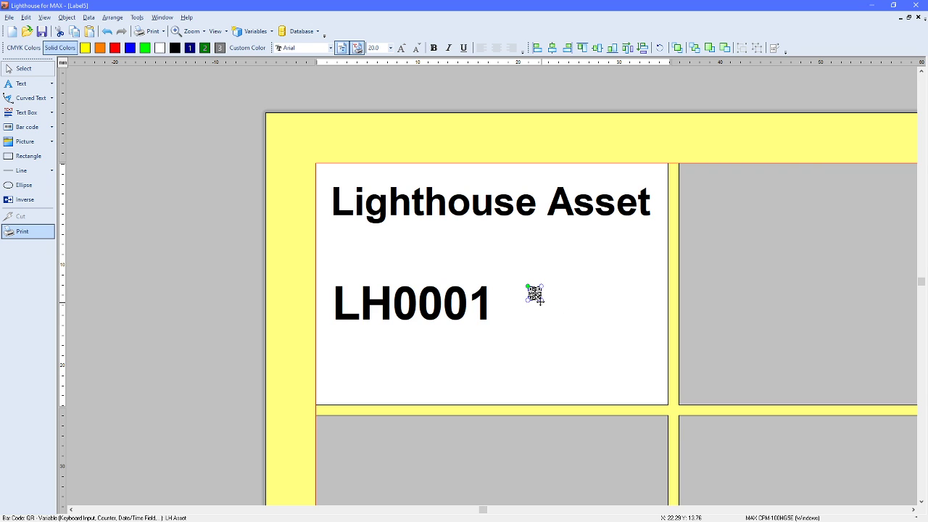
left_click_drag(544, 304, 604, 353)
left_click_drag(566, 327, 595, 325)
left_click(443, 306)
left_click_drag(443, 305, 469, 311)
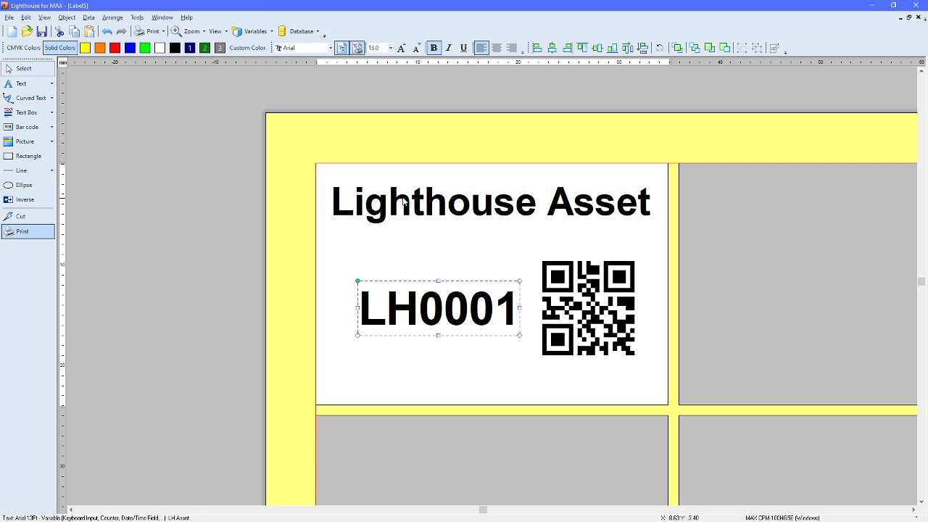
left_click(425, 233)
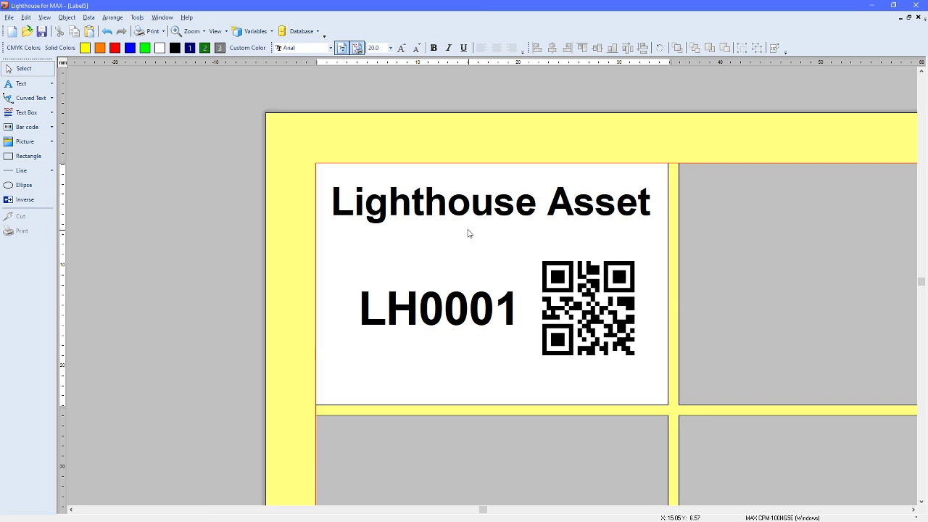
- Draw an inverse banner across the Lighthouse Asset title and apply blue to both the banner and the title text
left_click(36, 203)
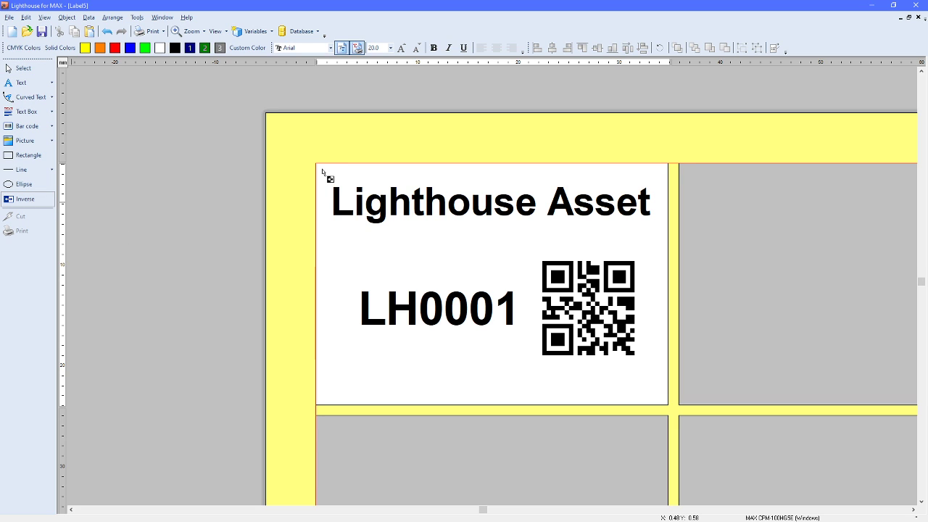
left_click_drag(320, 170, 673, 241)
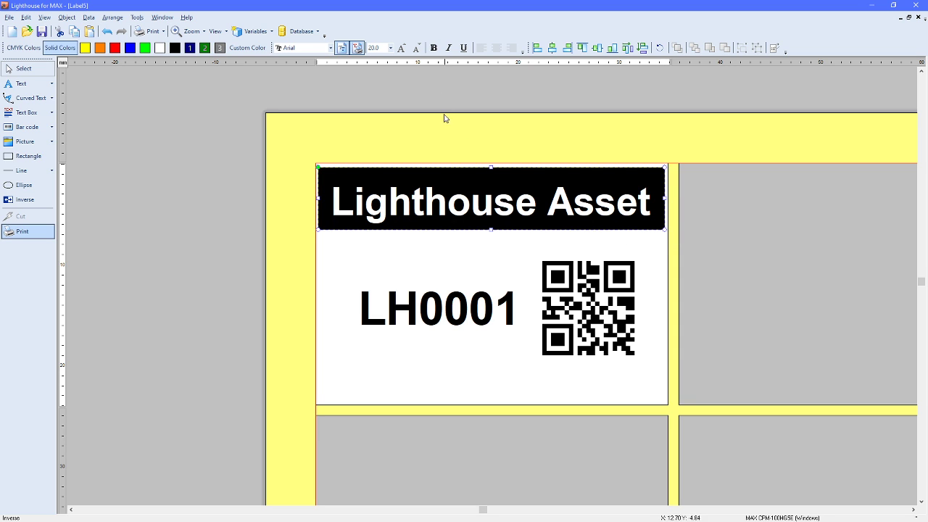
left_click(131, 49)
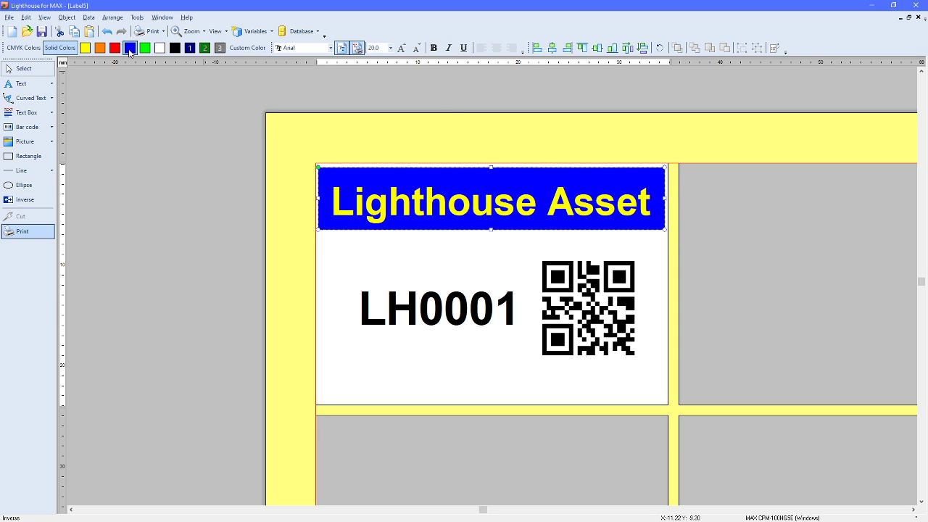
left_click(246, 138)
left_click(333, 203)
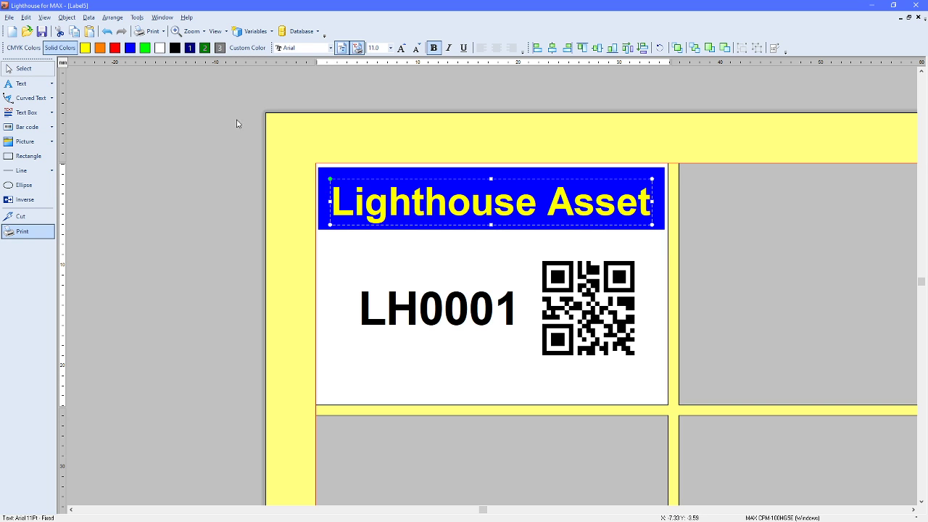
left_click(132, 52)
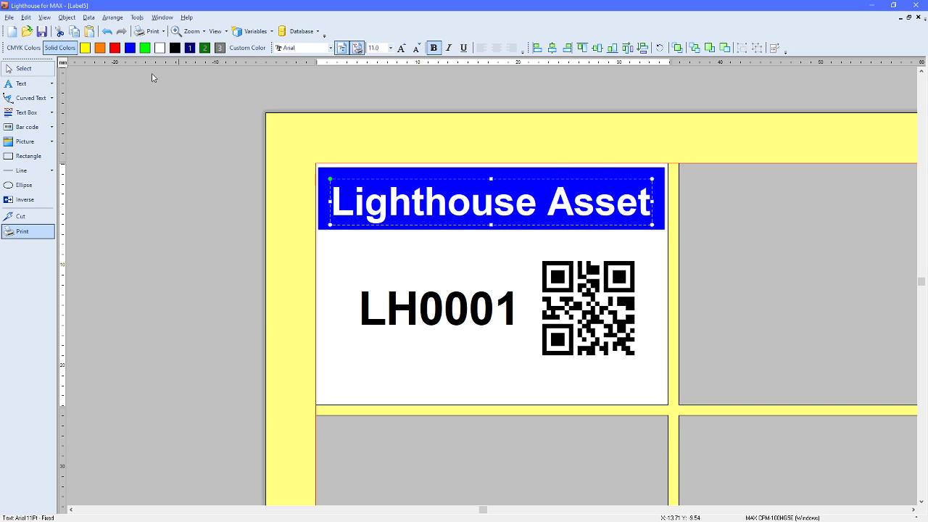
- Centre the title text vertically within the inverse banner
left_click(330, 178)
left_click(323, 173)
left_click(382, 214, "shift")
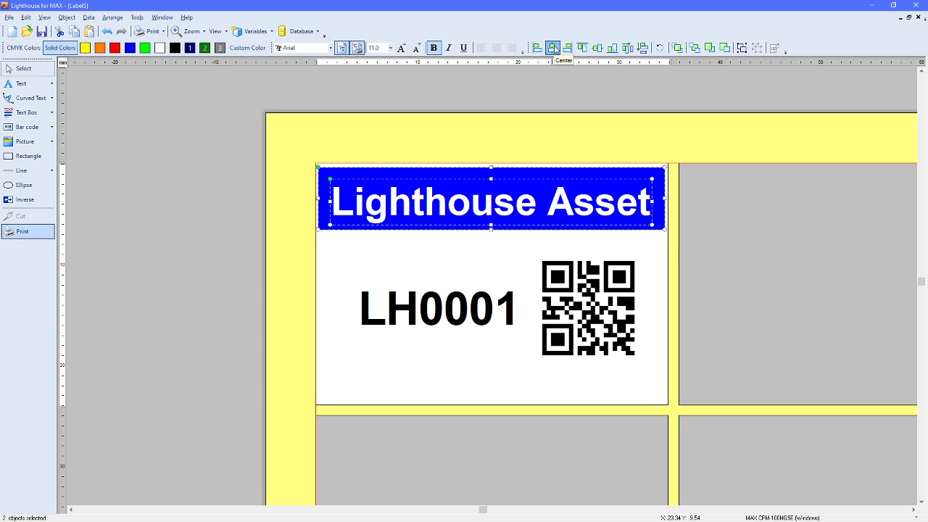
left_click(597, 48)
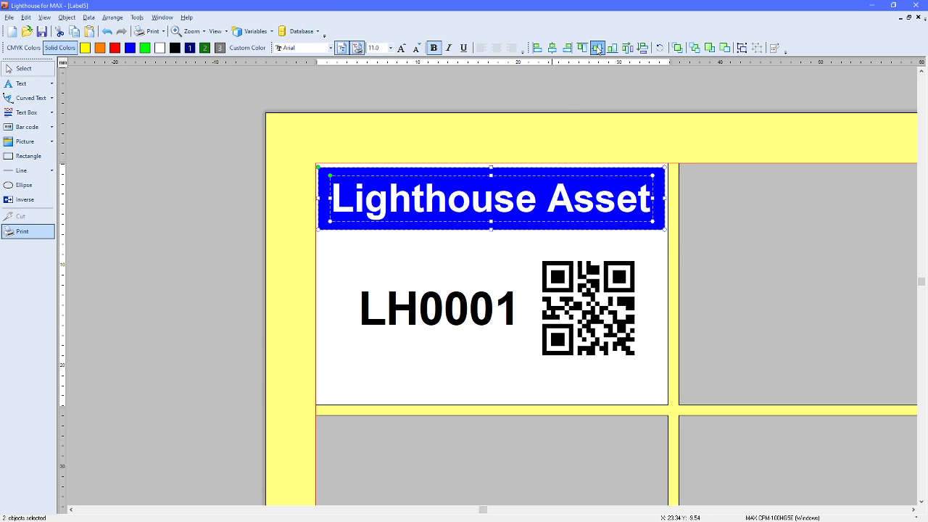
left_click(445, 120)
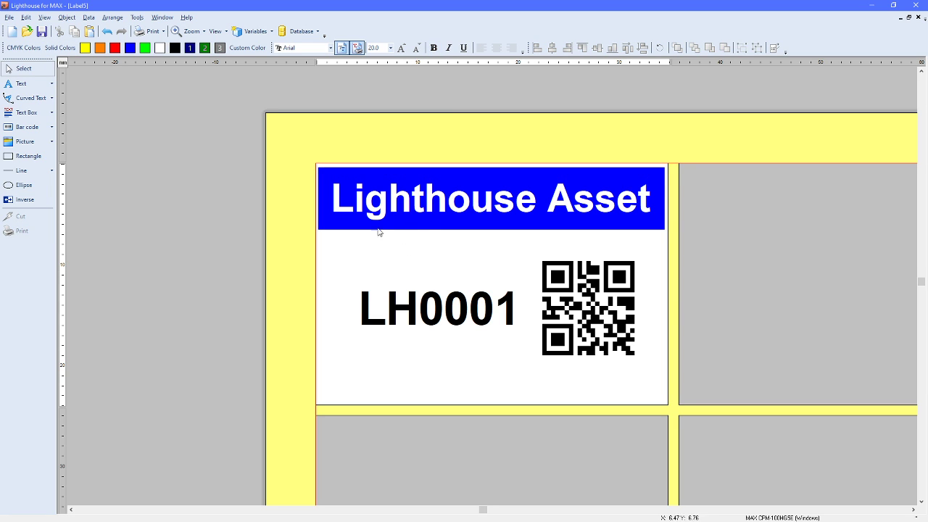
- Choose the rounded rectangle Shape 001 100X200 R10 from the CPM Cut Shapes category of the Clipart Gallery
left_click(52, 143)
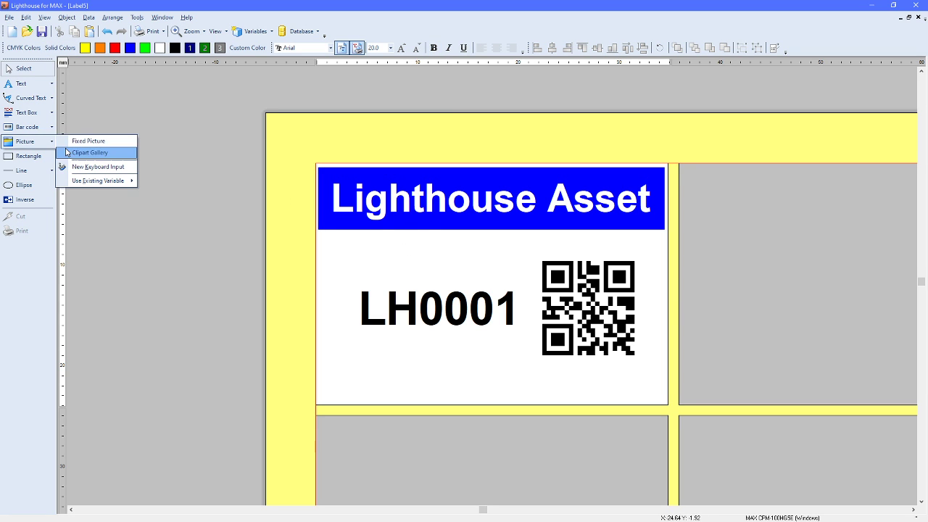
left_click(70, 152)
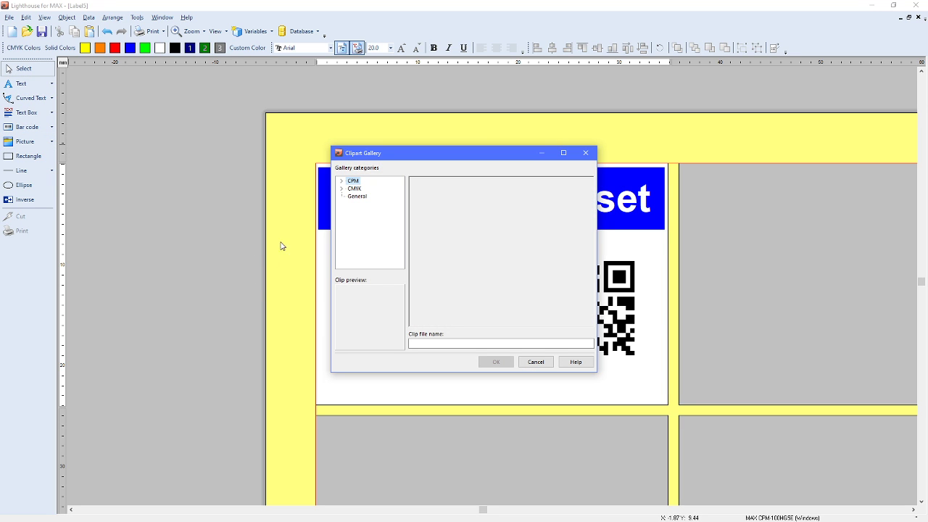
left_click(343, 182)
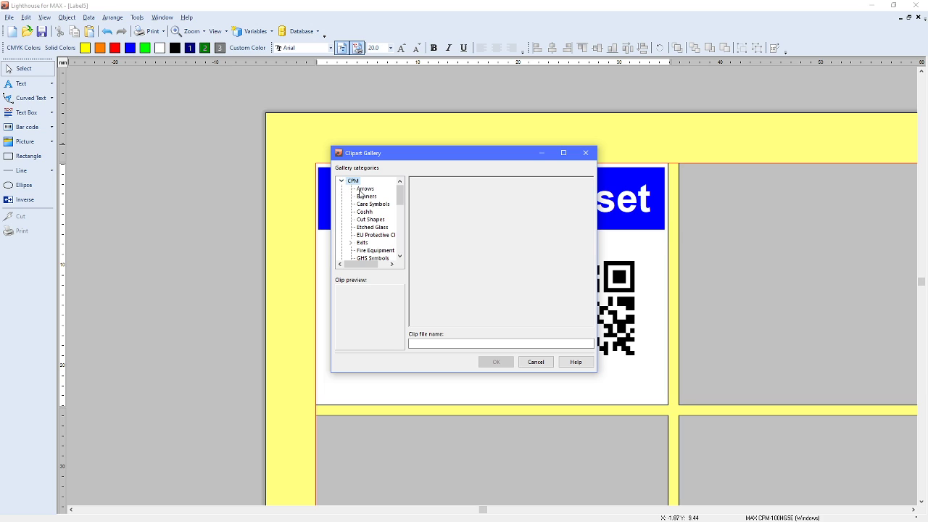
left_click(372, 221)
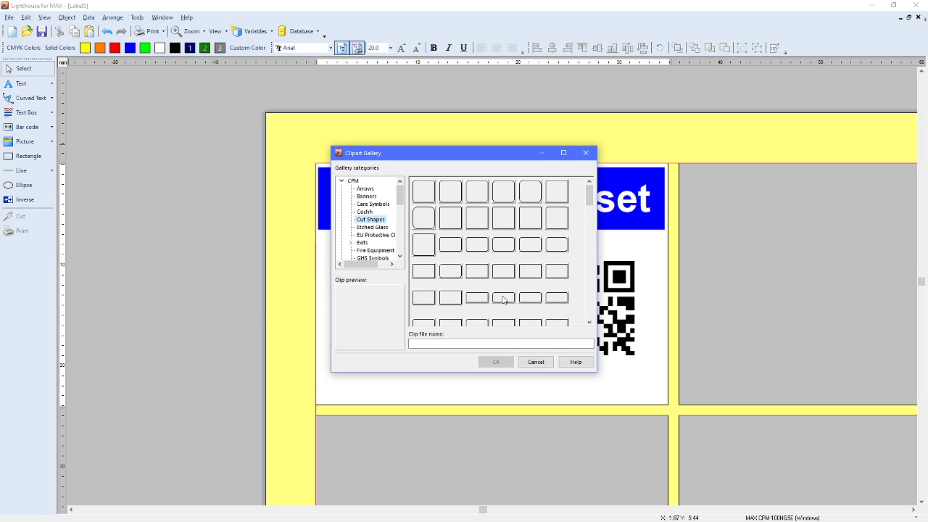
left_click(476, 298)
left_click(496, 362)
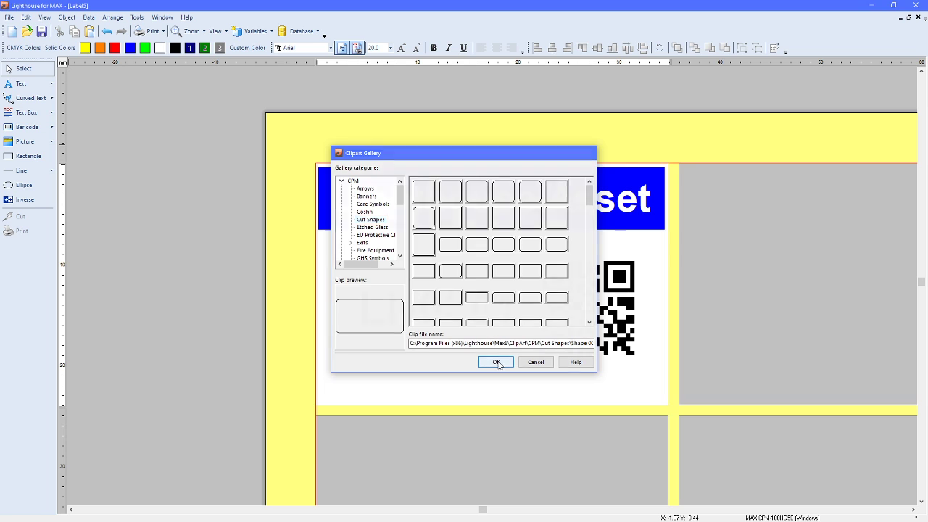
- Place the rounded cut shape on the first label and stretch it to fit just inside the label's edges
left_click_drag(474, 372, 483, 279)
left_click_drag(494, 347, 491, 400)
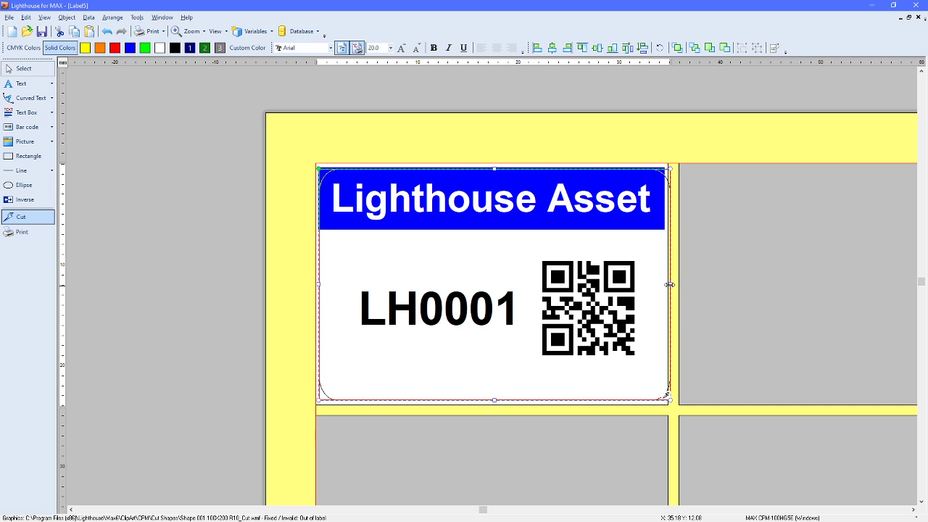
left_click_drag(672, 284, 663, 284)
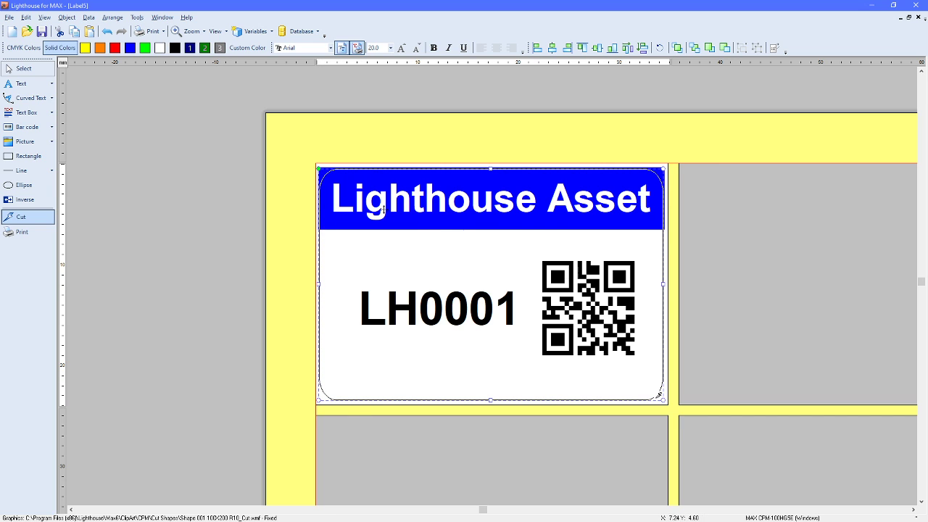
left_click(303, 284)
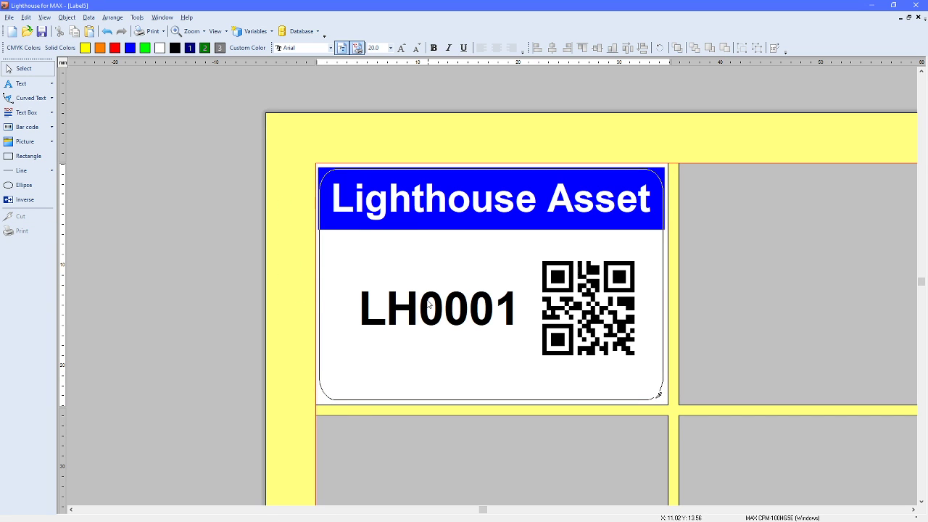
- Set the print quantity to 1 page, keeping the start asset number 0001, and preview the full sheet of labels
scroll(709, 262, "down", 4)
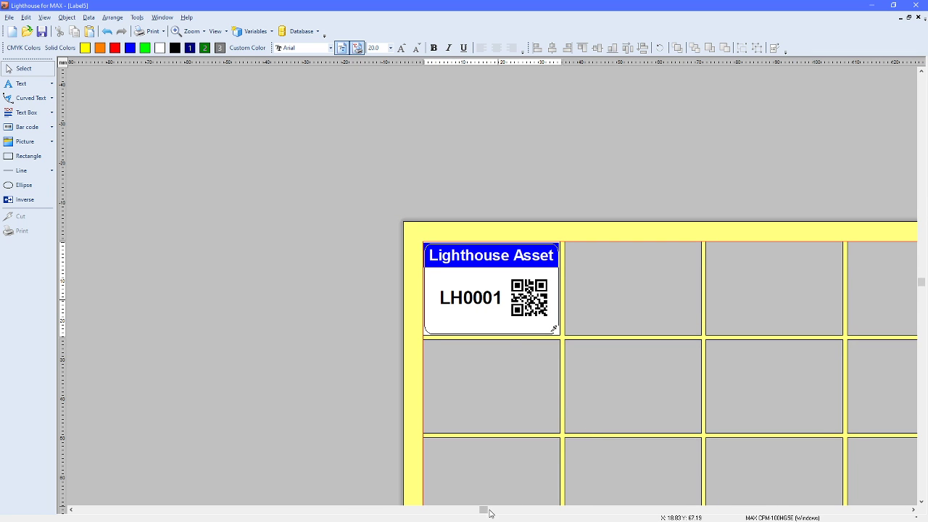
left_click_drag(483, 509, 492, 513)
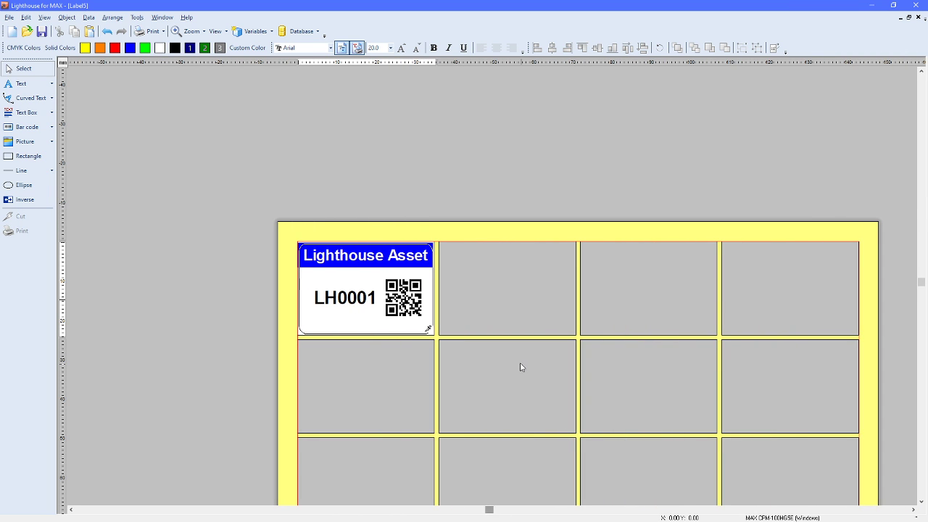
scroll(520, 369, "down", 1)
scroll(513, 344, "down", 1)
scroll(513, 350, "down", 1)
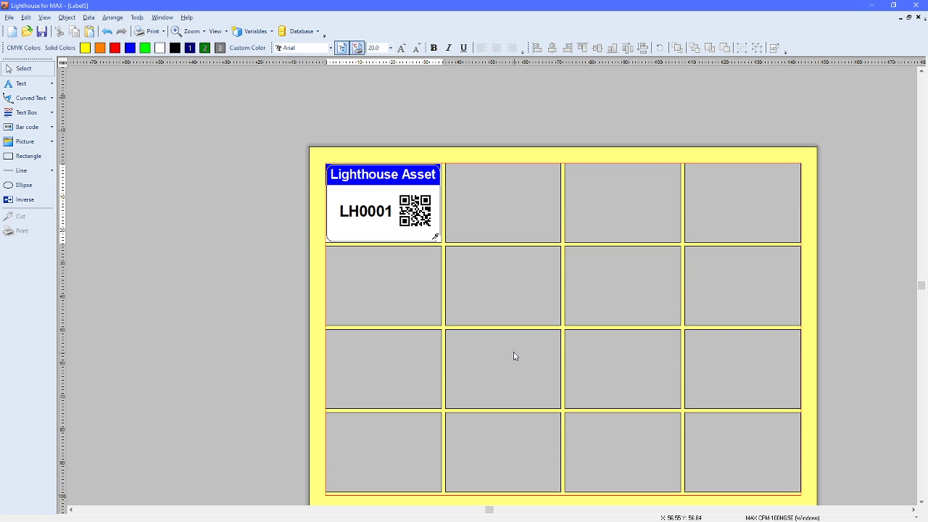
left_click(9, 17)
left_click(24, 71)
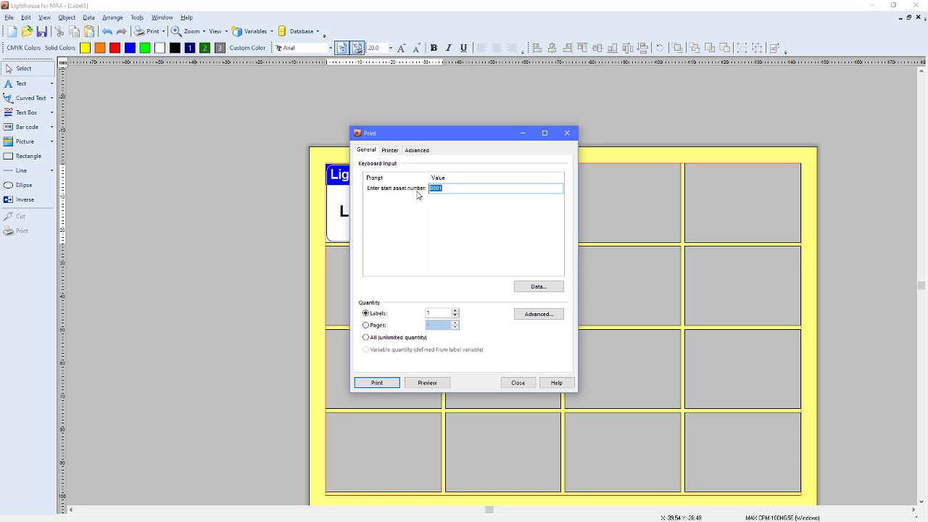
left_click(460, 188)
left_click_drag(440, 134, 157, 135)
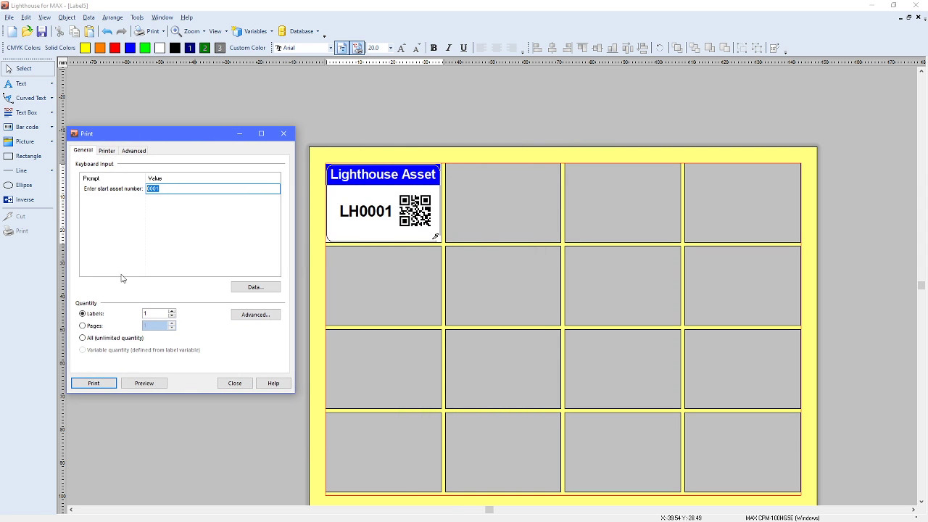
left_click(85, 326)
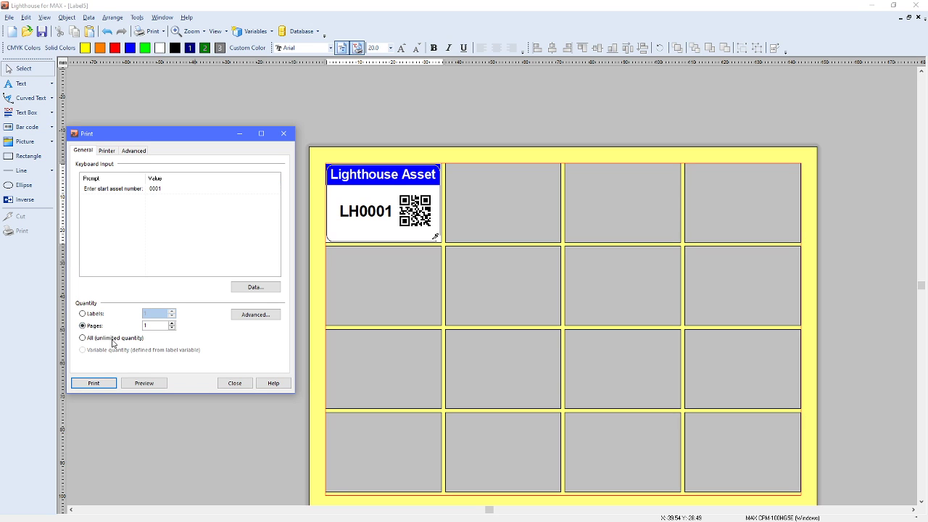
left_click(142, 383)
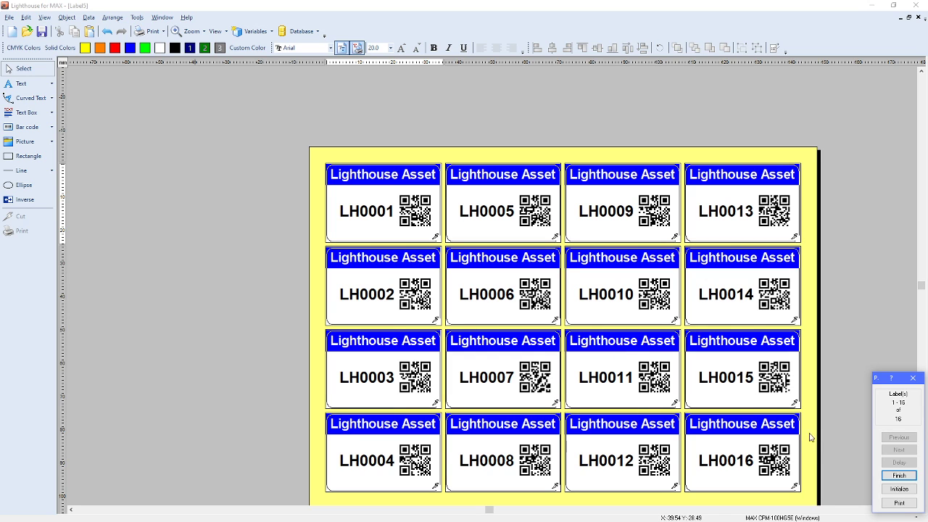
left_click(913, 378)
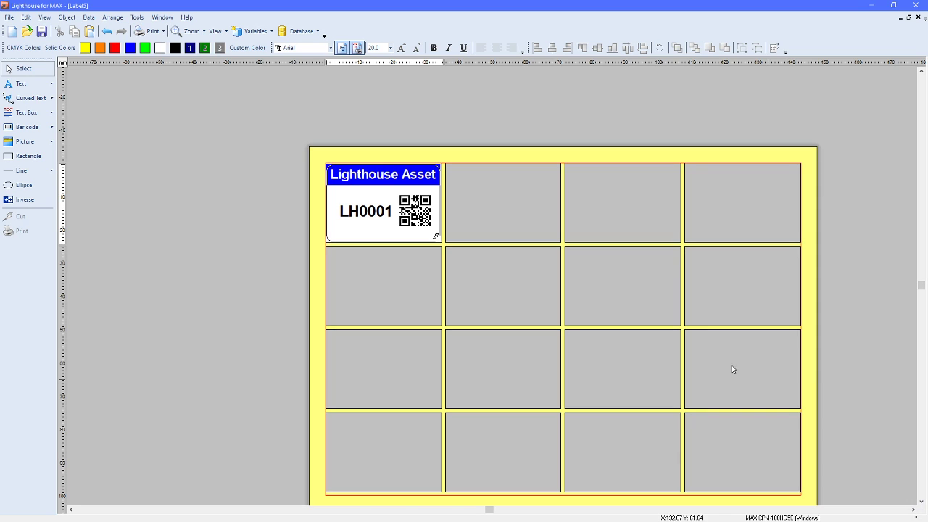
- Print 1 page of the asset labels on the MAX CPM-100HG5E, keeping start number 0001, and bring the printer's Status Monitor into view
left_click(9, 17)
left_click(26, 70)
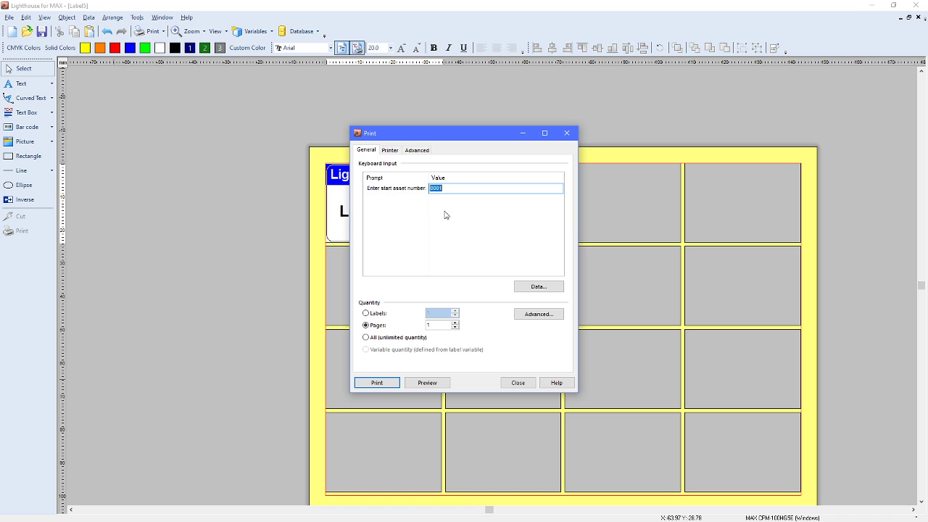
left_click(391, 151)
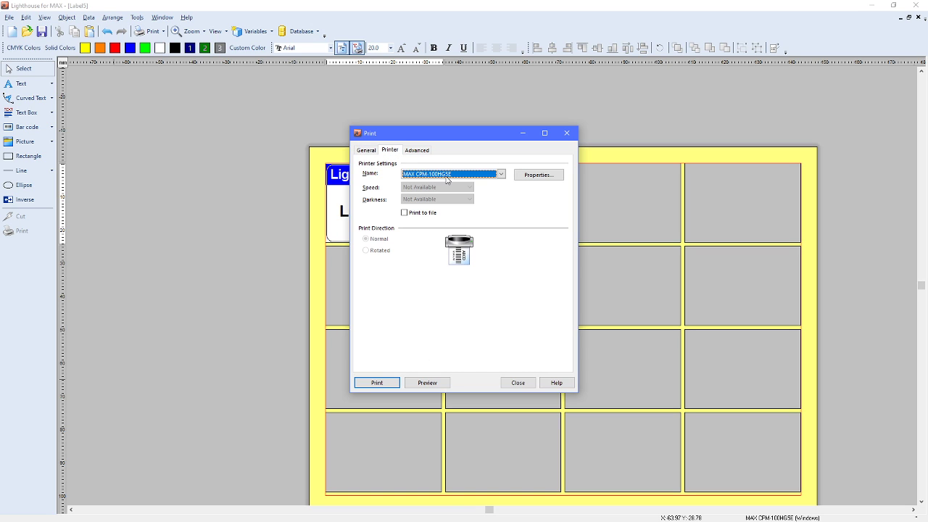
left_click(366, 150)
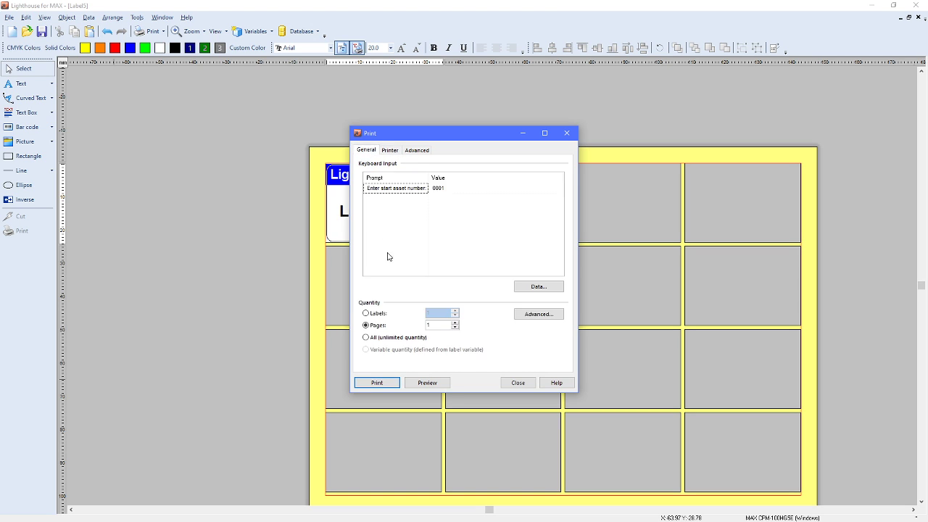
left_click(385, 383)
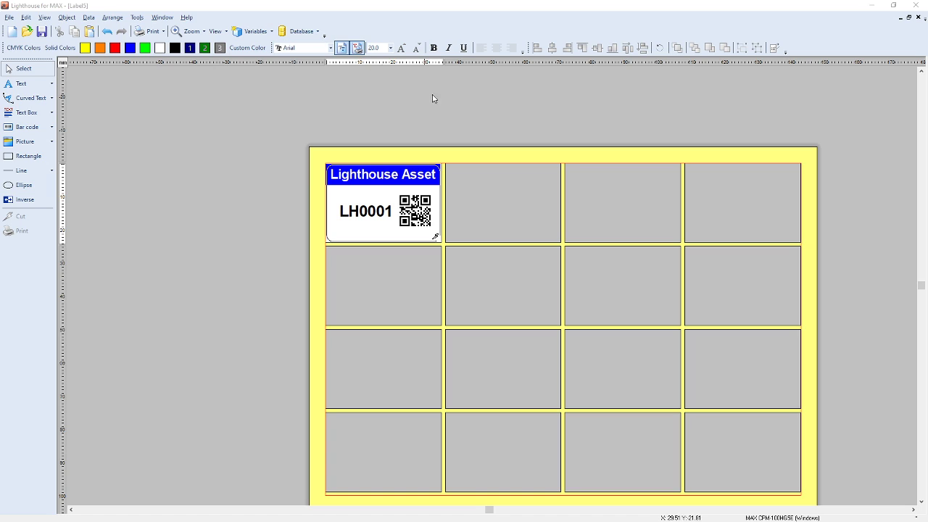
left_click(453, 70)
left_click_drag(0, 135, 683, 177)
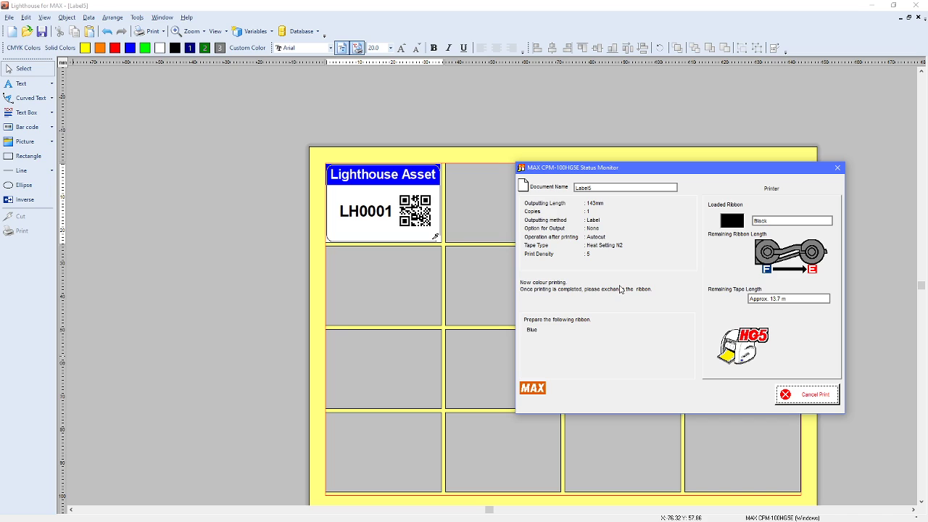
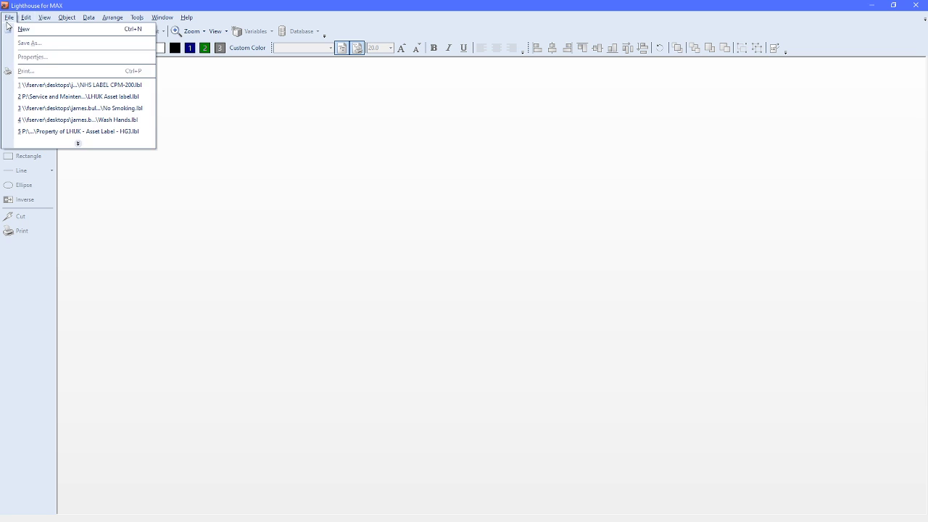
- Create a new label document for the MAX CPM-200E printer
left_click(11, 30)
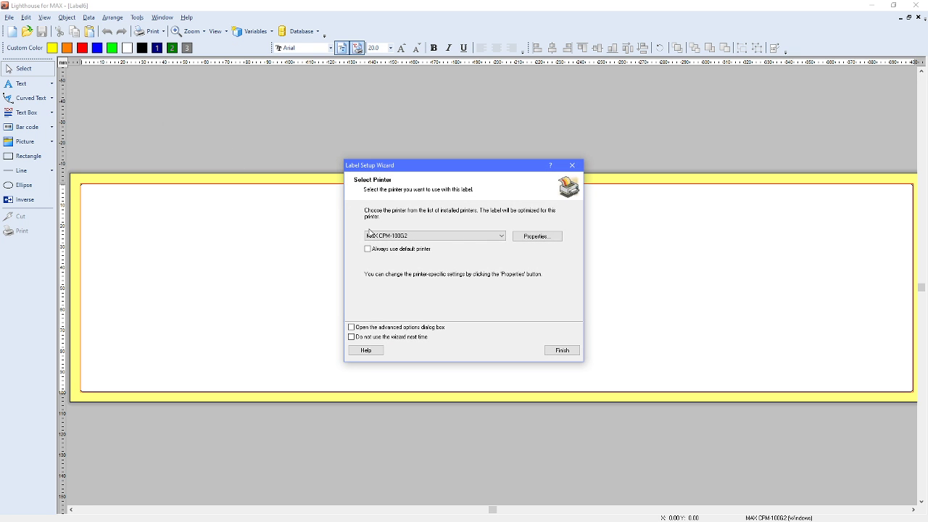
left_click(370, 233)
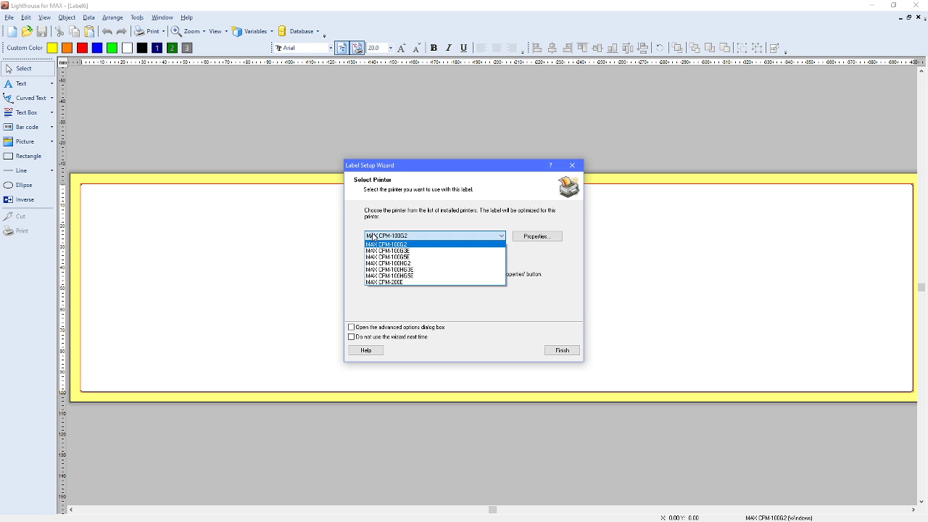
left_click(382, 283)
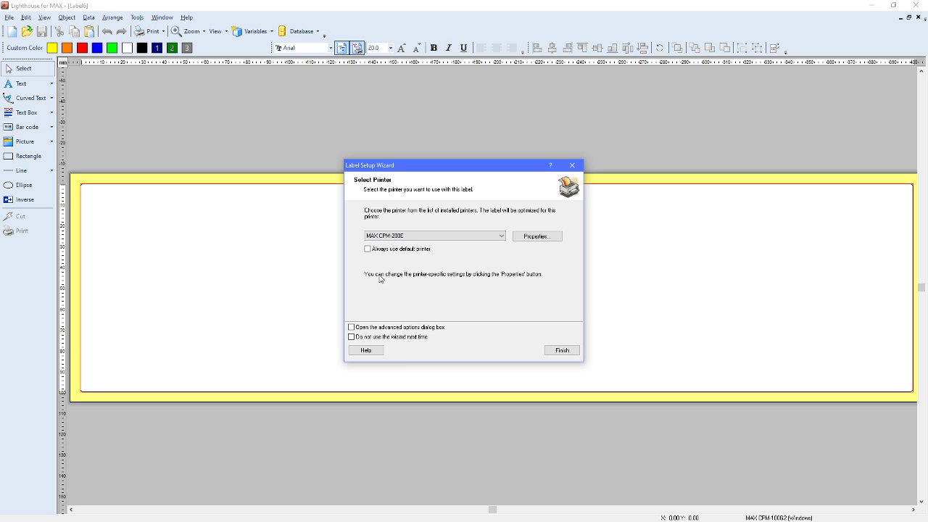
left_click(559, 351)
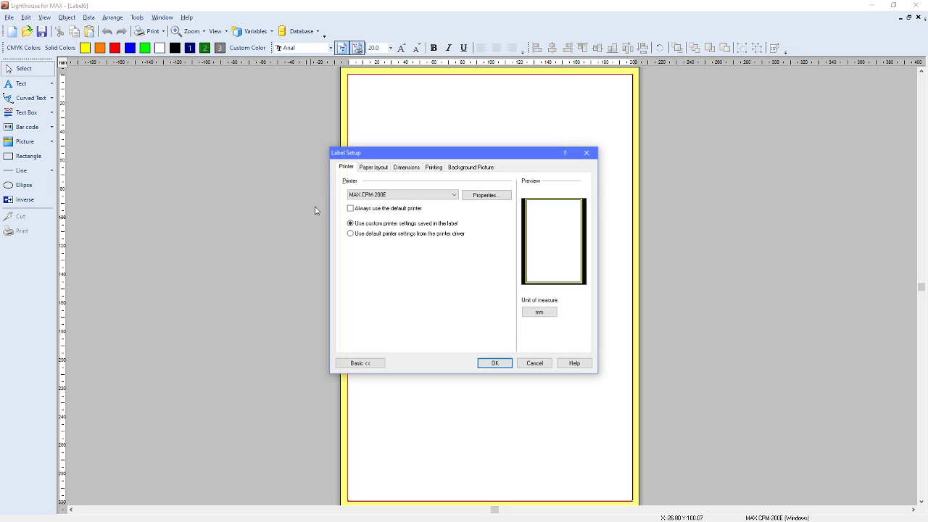
- Set the label height to 100 mm and both the horizontal and vertical corner radius to 0
left_click(405, 172)
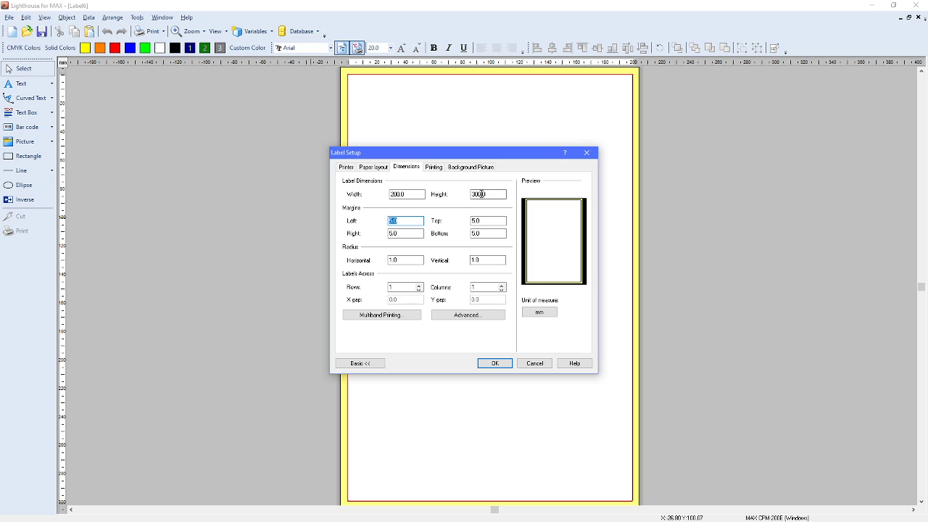
left_click_drag(490, 194, 466, 195)
type("100")
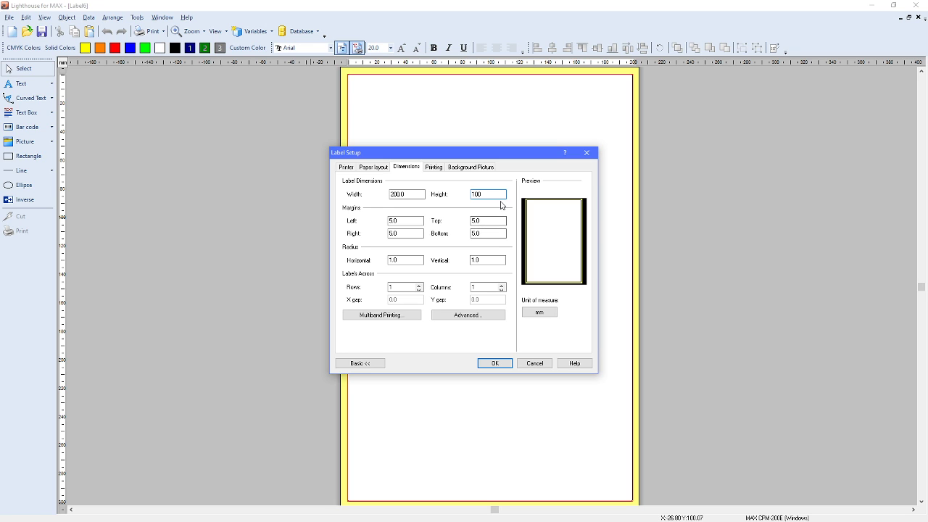
left_click(411, 221)
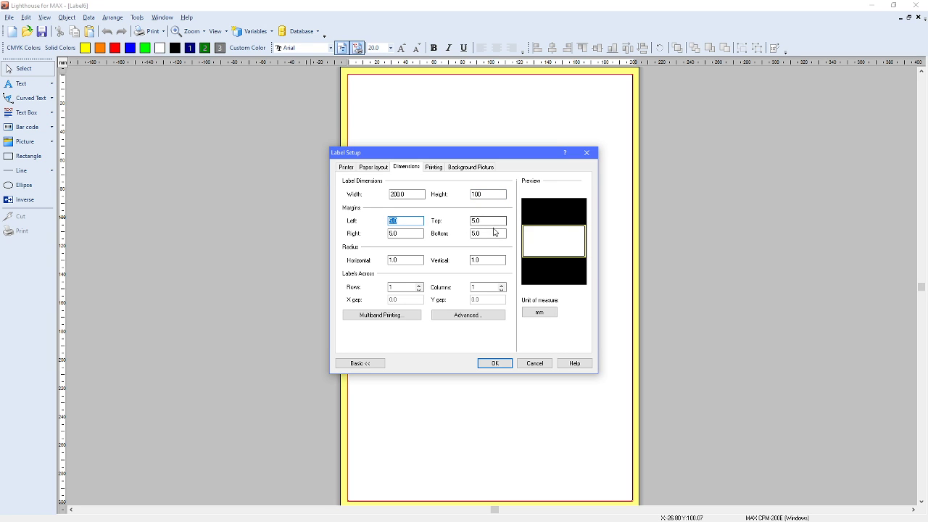
left_click(392, 260)
type("0")
left_click(487, 261)
type("0")
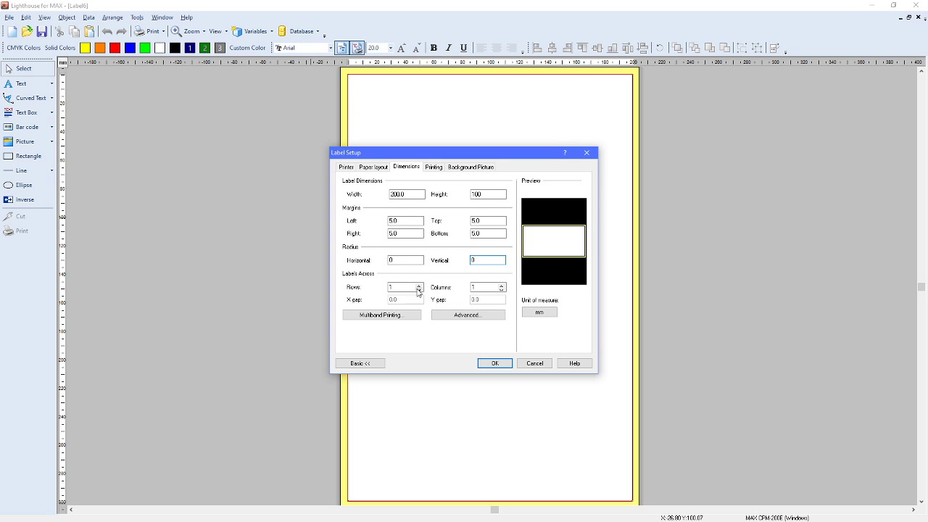
- Arrange the labels in 3 rows with a Y gap of 2 mm and apply the label setup
left_click(419, 286)
left_click(419, 285)
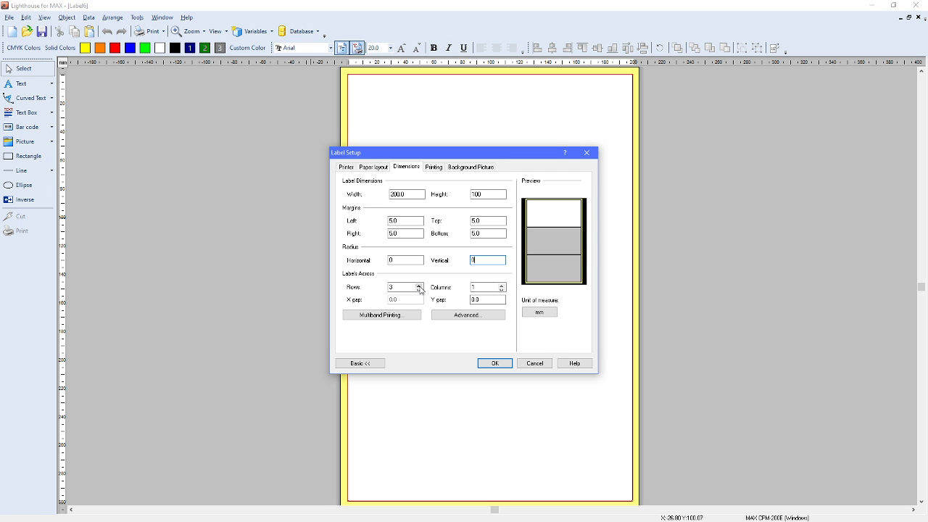
left_click(492, 364)
left_click(481, 300)
type("2")
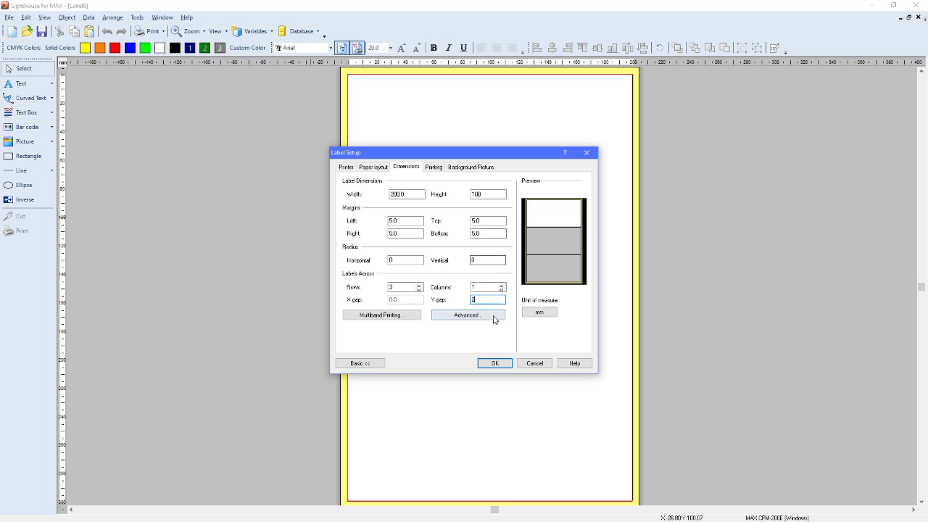
left_click(496, 364)
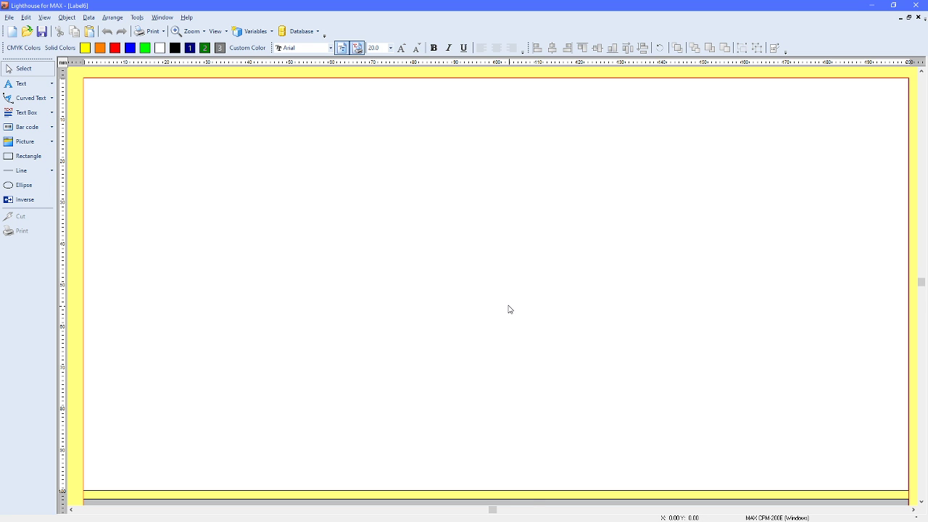
- Insert the fixed picture NHS Graphic.bmp from the Demo Labels folder onto the first label
scroll(508, 310, "down", 3)
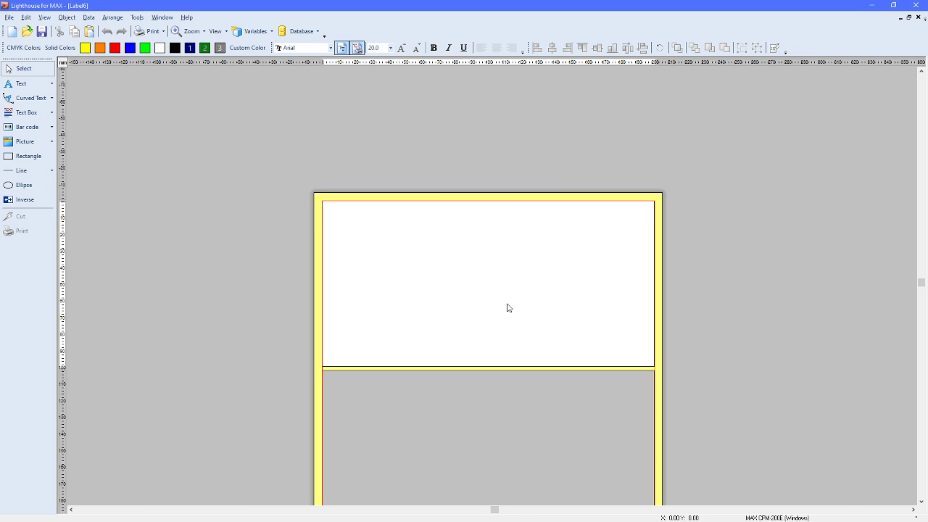
scroll(508, 308, "down", 4)
scroll(493, 351, "down", 3)
scroll(492, 354, "up", 5)
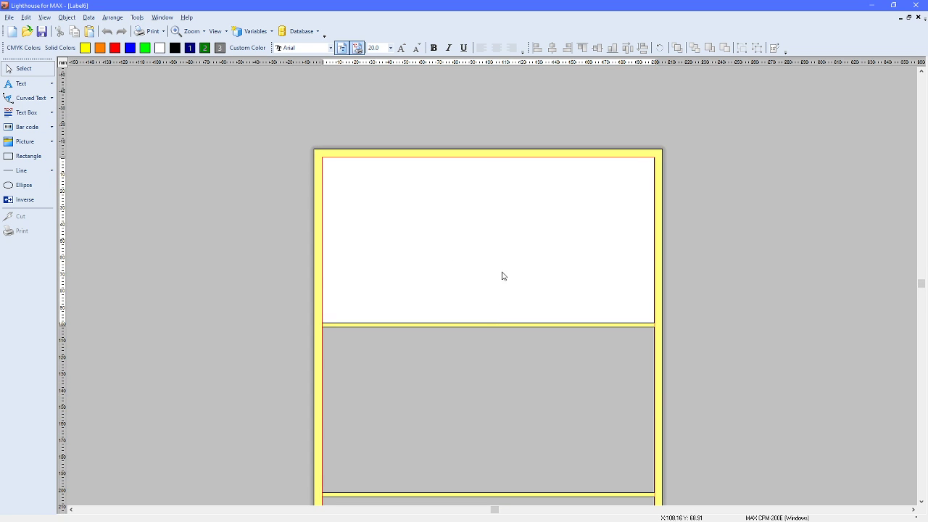
scroll(311, 201, "up", 1)
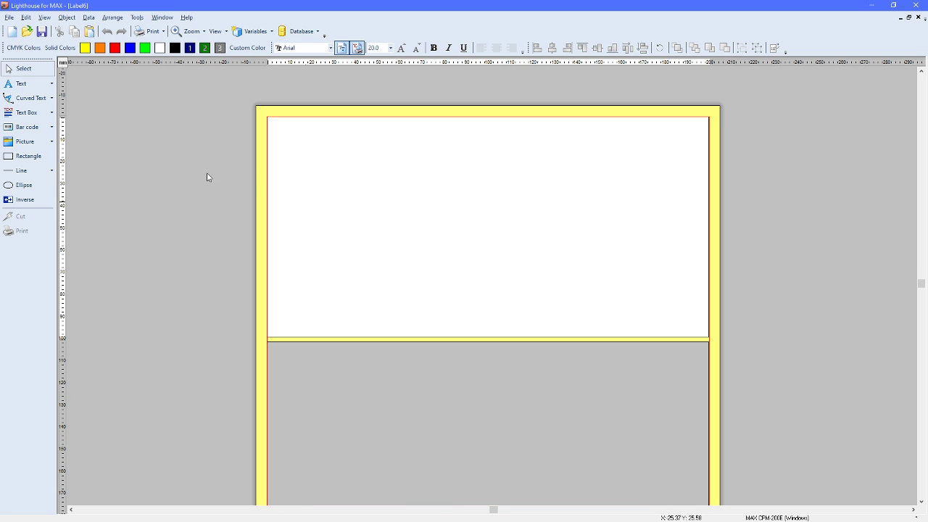
left_click(52, 143)
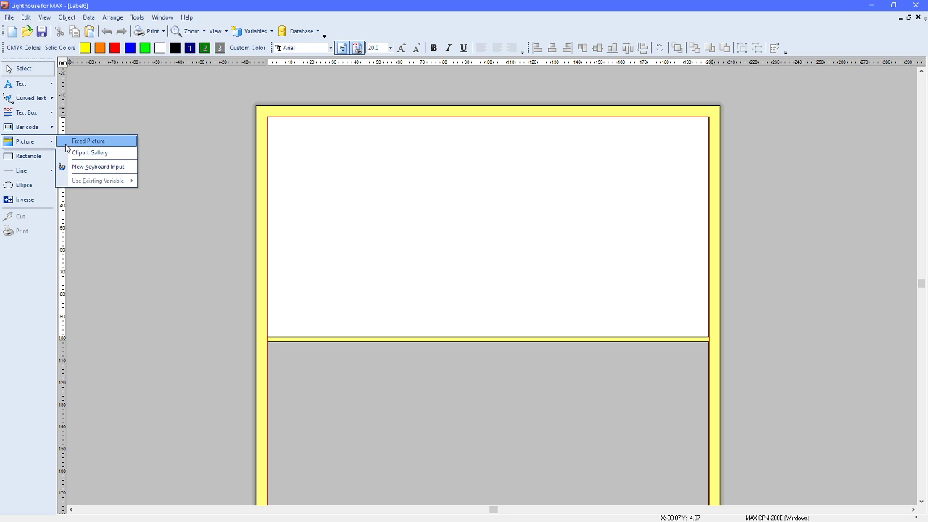
left_click(66, 142)
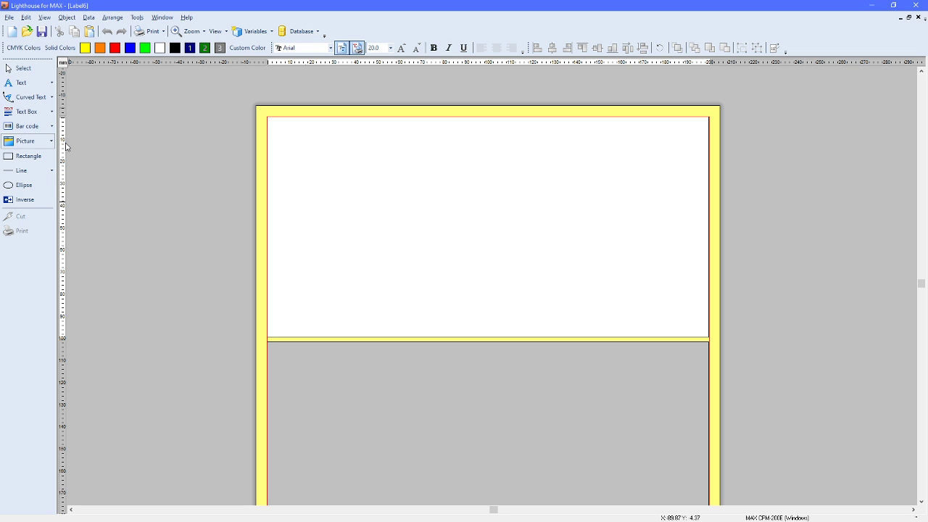
left_click(320, 196)
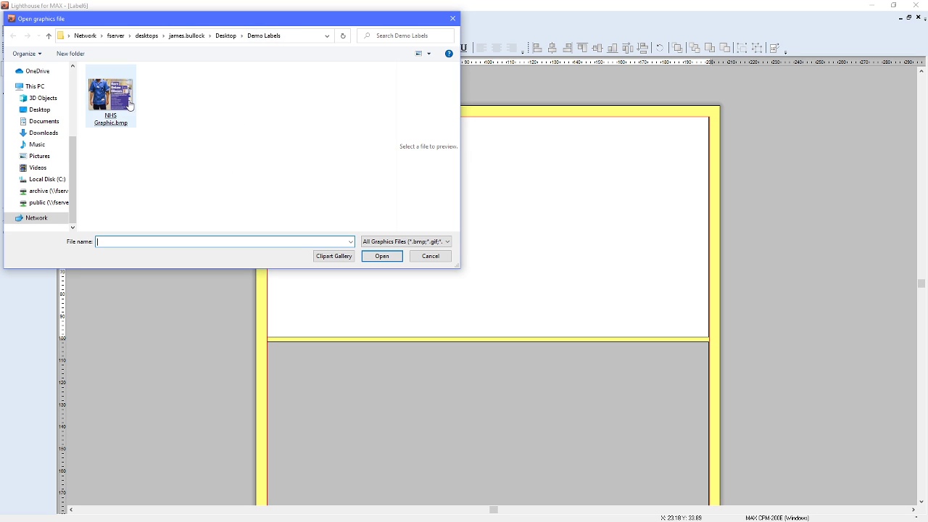
double_click(121, 101)
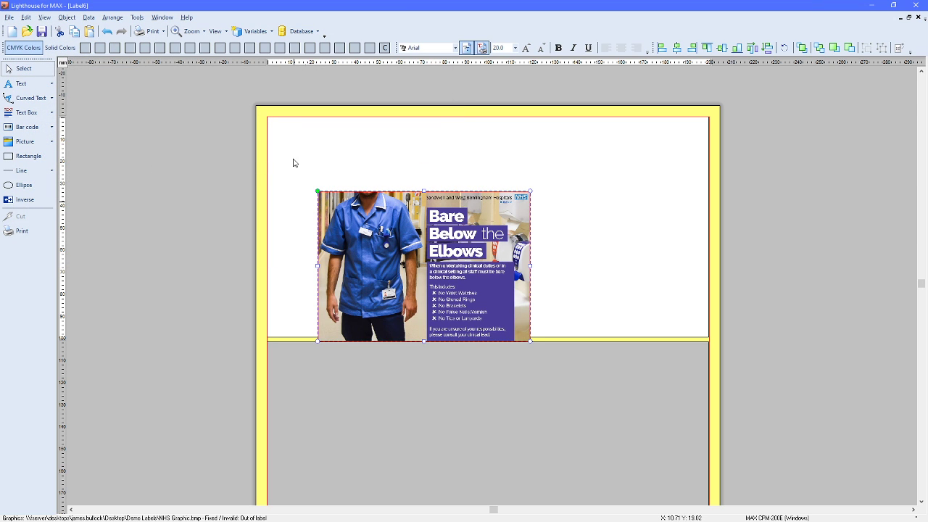
- Enlarge the NHS picture to almost the full height of the first label and position it near the label's centre
left_click_drag(348, 226, 379, 200)
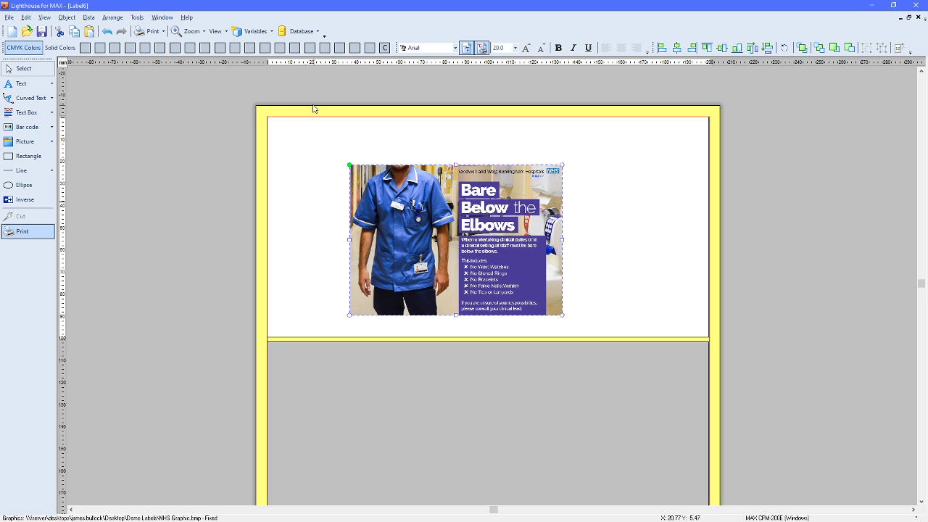
mouse_move(551, 308)
left_mouse_down()
mouse_move(496, 263)
mouse_move(566, 312)
mouse_move(625, 333)
left_mouse_up()
left_click_drag(523, 291, 564, 293)
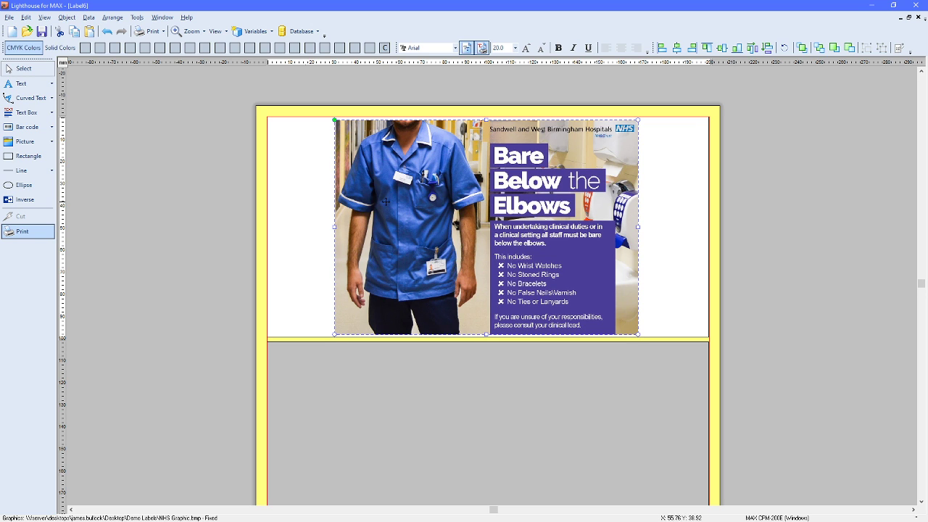
left_click(295, 173)
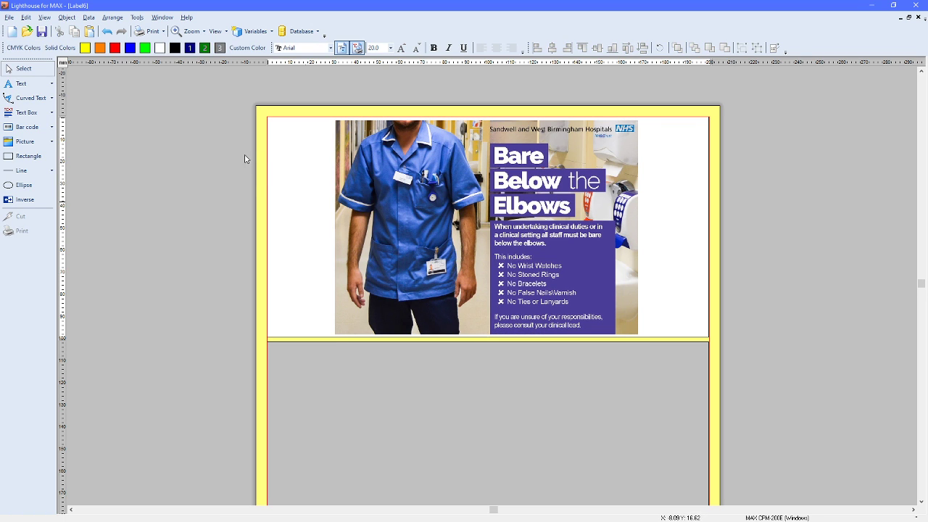
- Choose the square-cornered cut shape Shape 001_Cut from the CPM Cut Shapes category of the Clipart Gallery for the first label
left_click(51, 142)
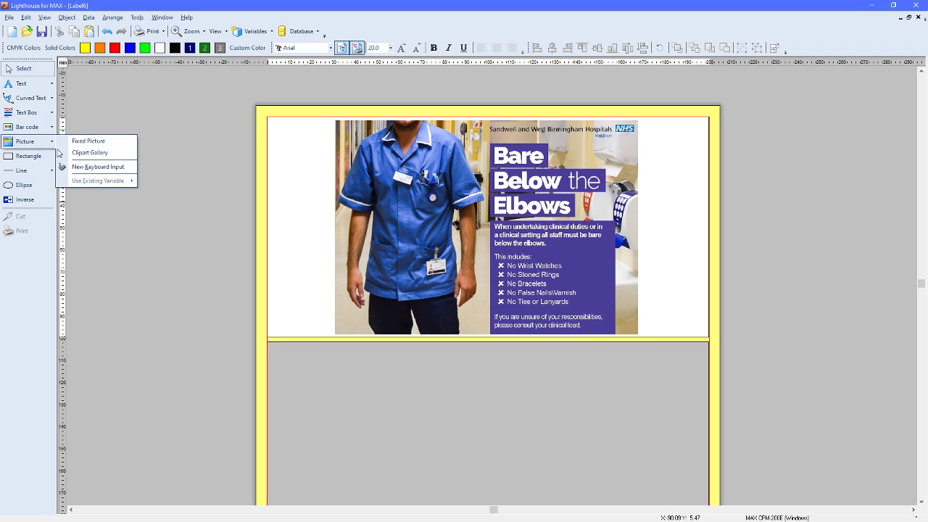
left_click(69, 153)
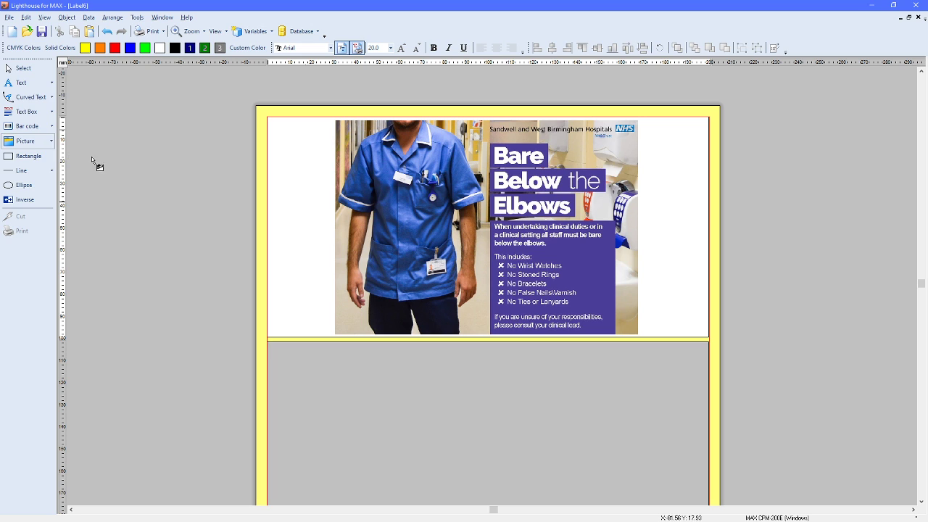
left_click(275, 186)
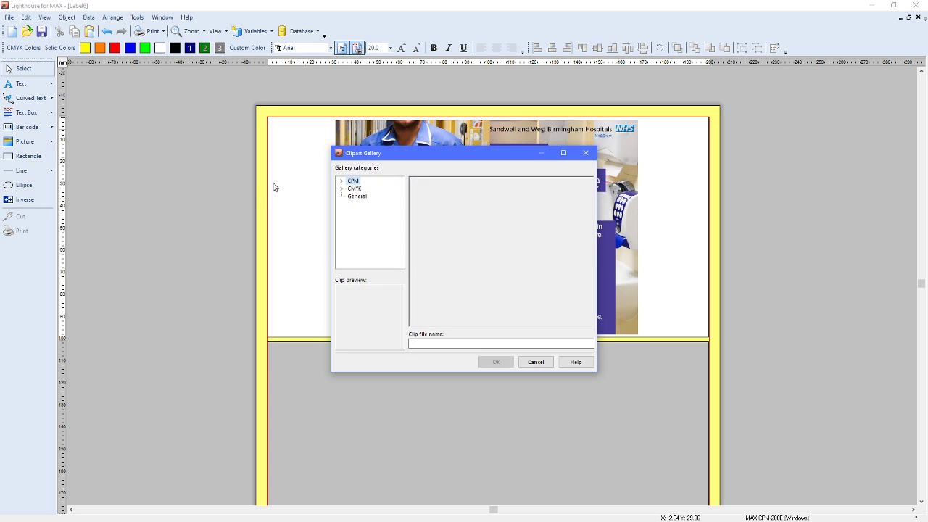
left_click(340, 183)
left_click(364, 222)
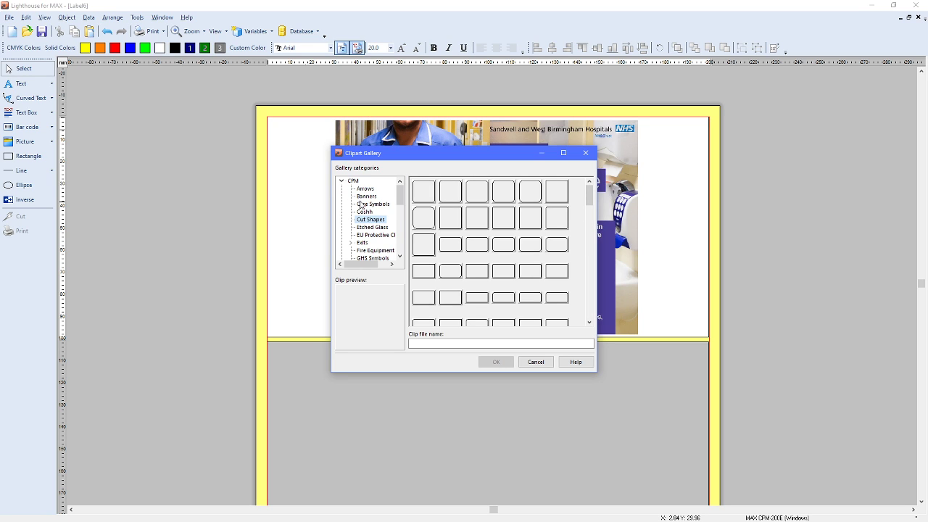
left_click_drag(590, 203, 557, 250)
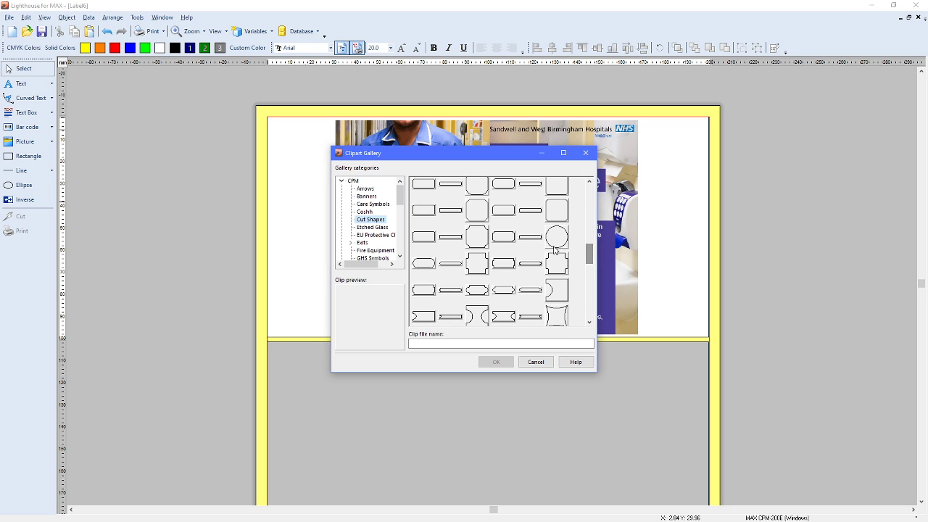
scroll(557, 250, "up", 2)
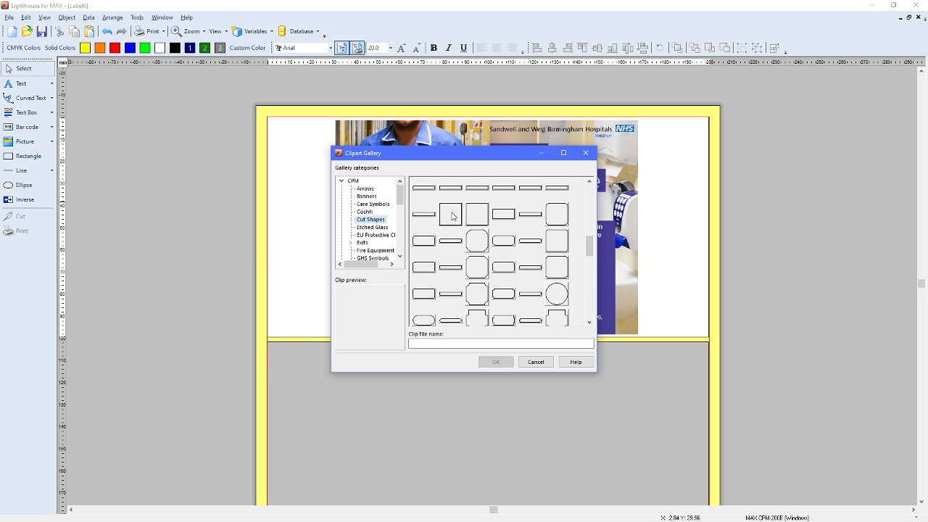
double_click(452, 215)
- Move the square cut shape so its upper-left corner lies just inside the upper-left corner of the NHS picture
left_click_drag(297, 211, 341, 158)
scroll(295, 219, "up", 3)
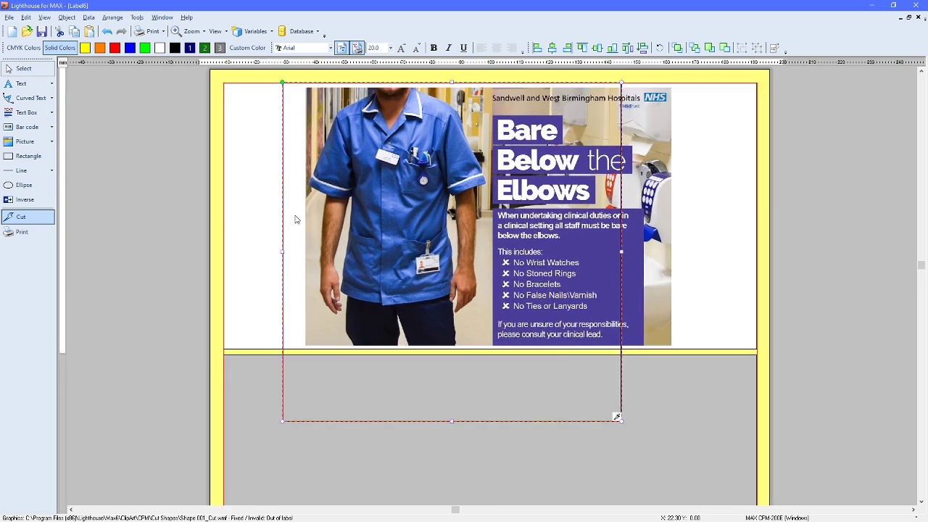
scroll(266, 258, "up", 3)
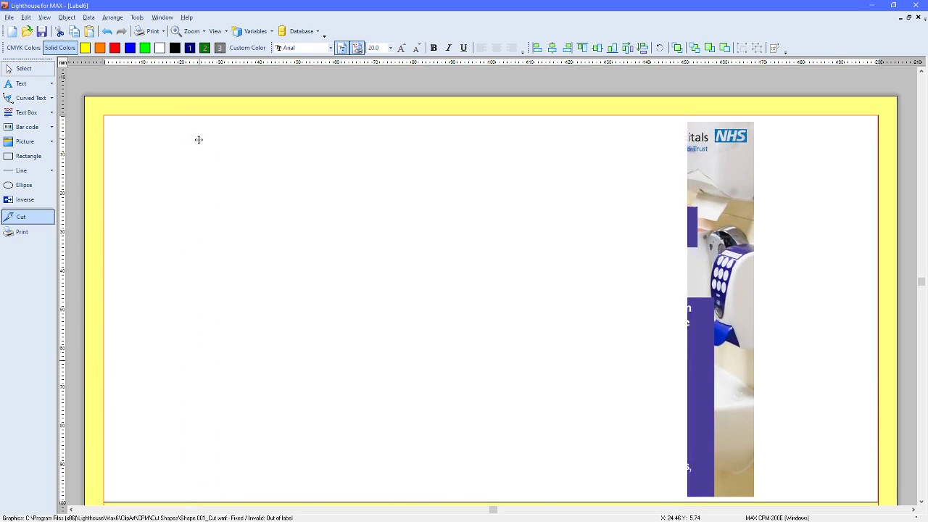
left_click_drag(197, 138, 234, 148)
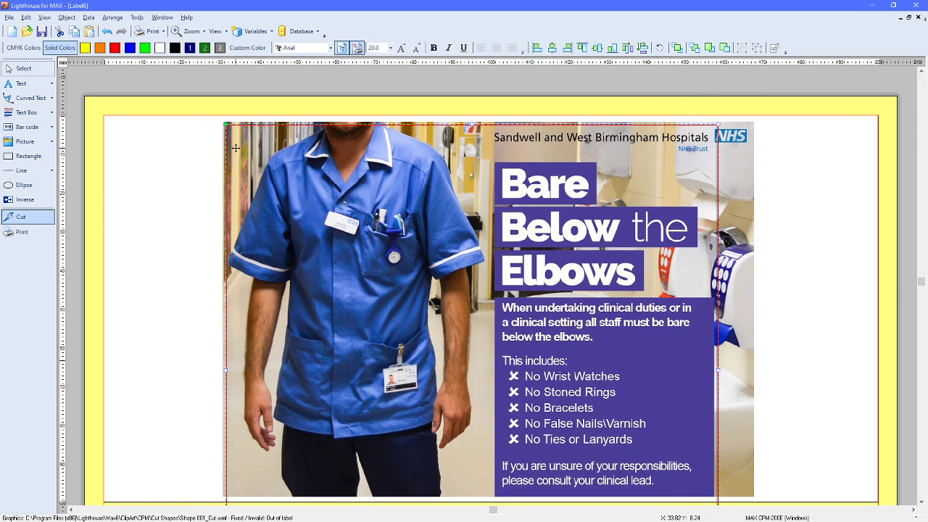